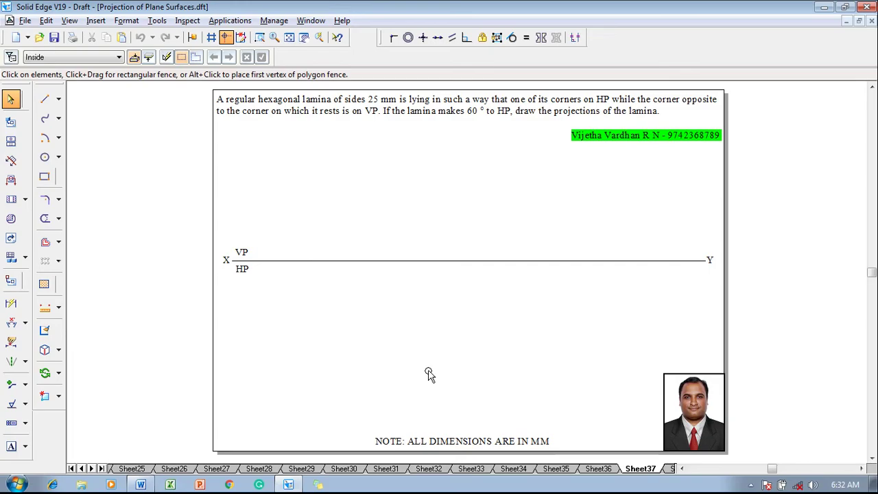
- Run the nSidePolygon macro
click(229, 21)
mouse_move(259, 72)
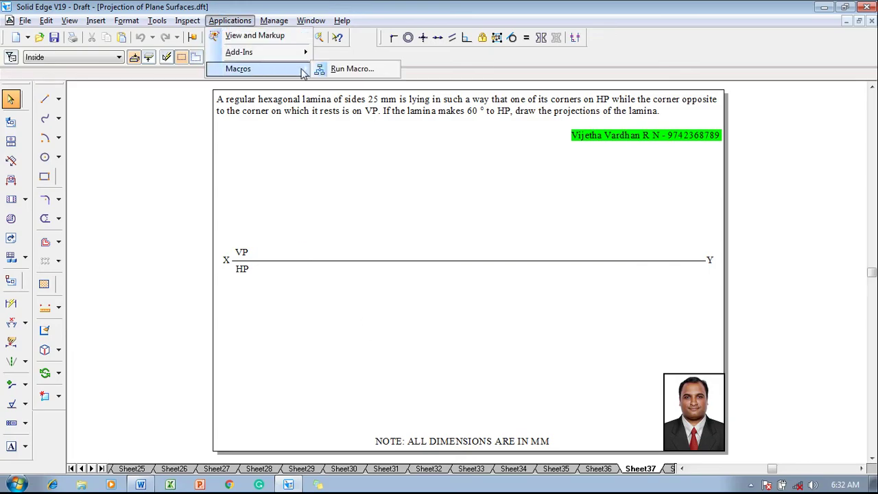
click(332, 71)
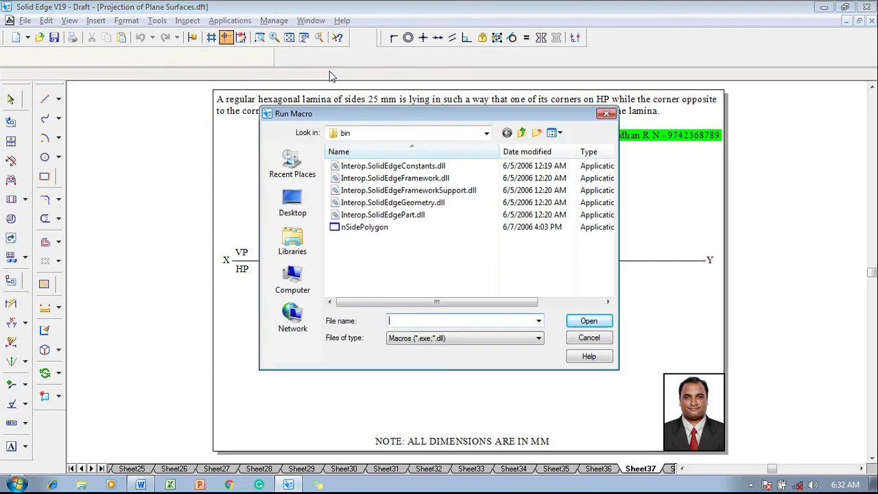
click(363, 228)
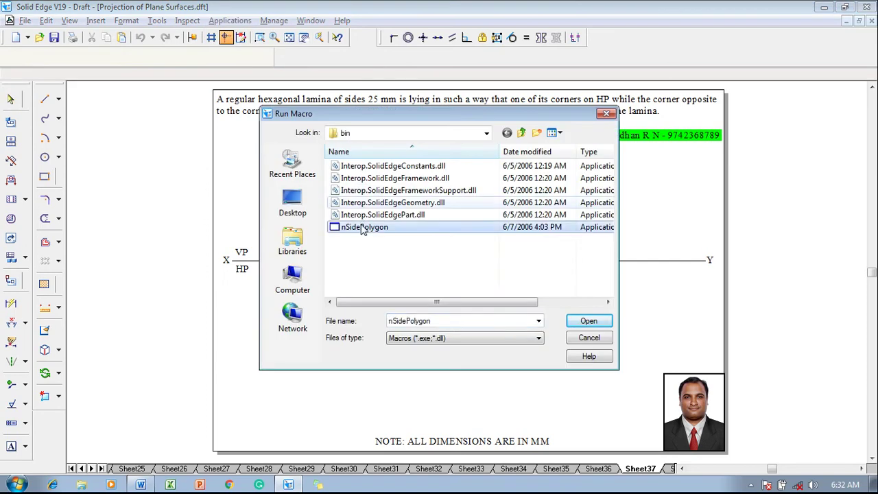
double_click(363, 228)
- Place a six-sided polygon defined by a 25 mm flat length below the XY line
click(338, 211)
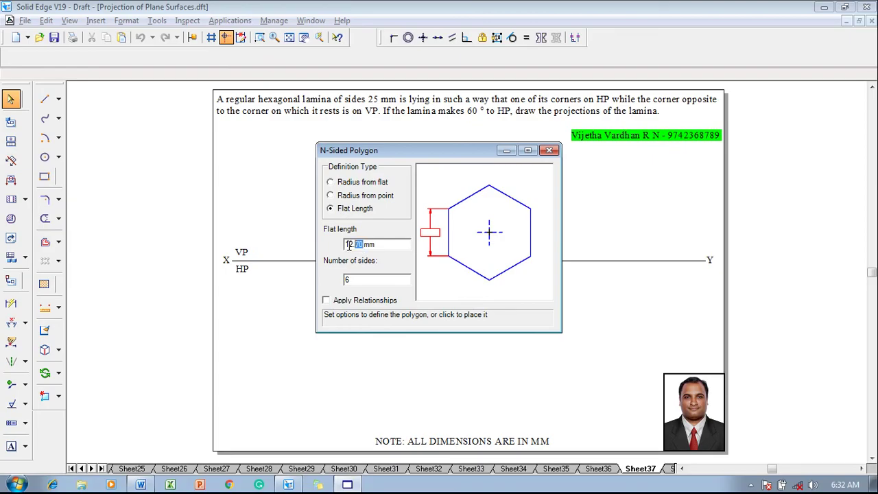
text(2)
click(395, 345)
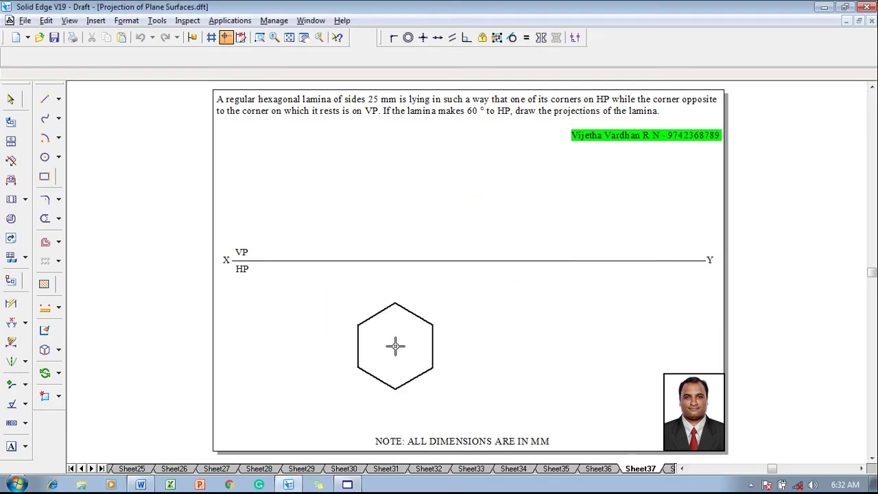
- Rotate the whole hexagon 90° about its lower-left corner and move it up and left, just below the XY line
drag(343, 300, 449, 399)
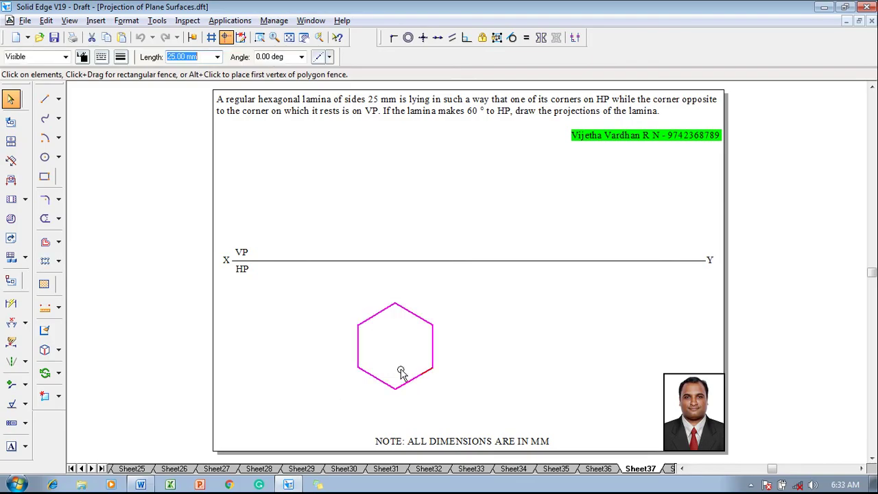
click(55, 373)
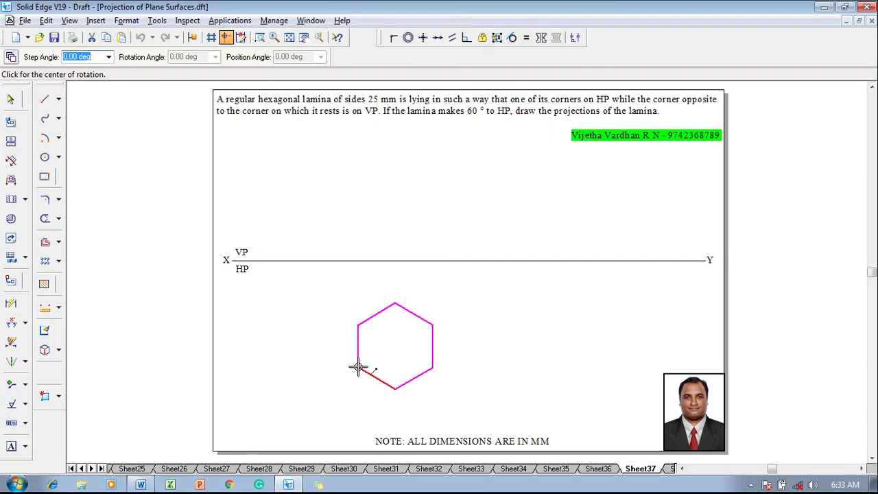
click(358, 368)
click(356, 323)
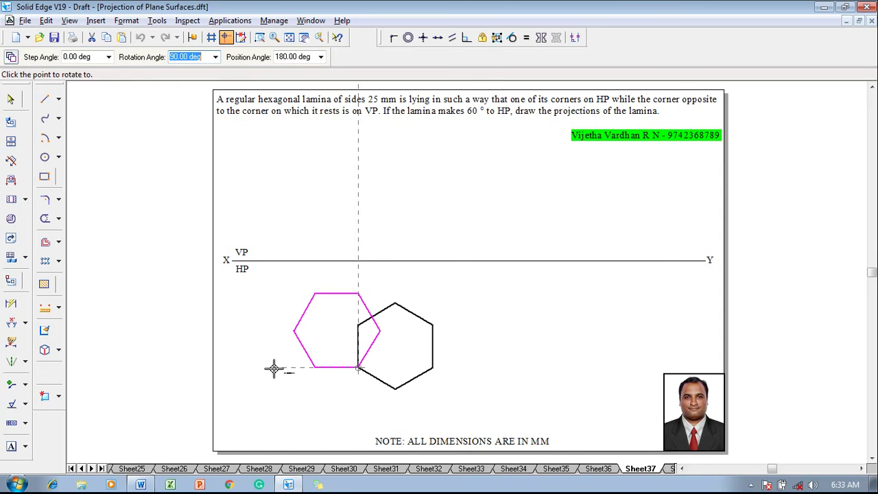
click(273, 368)
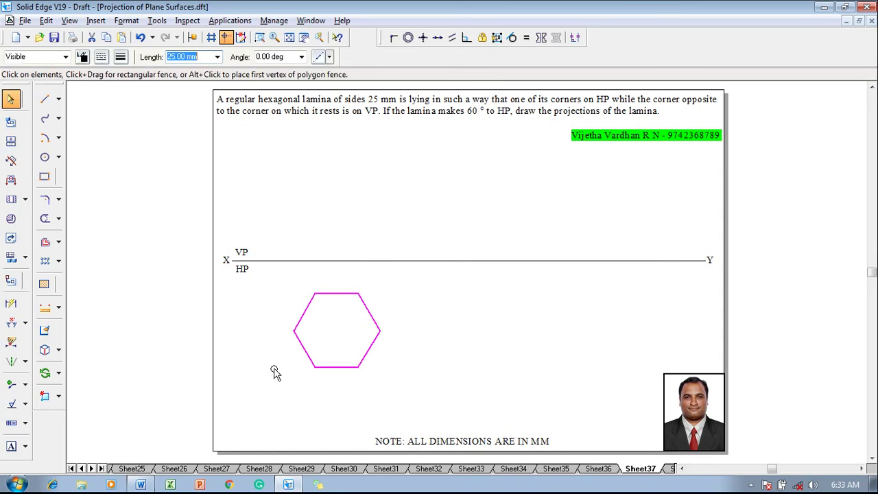
drag(306, 312, 289, 300)
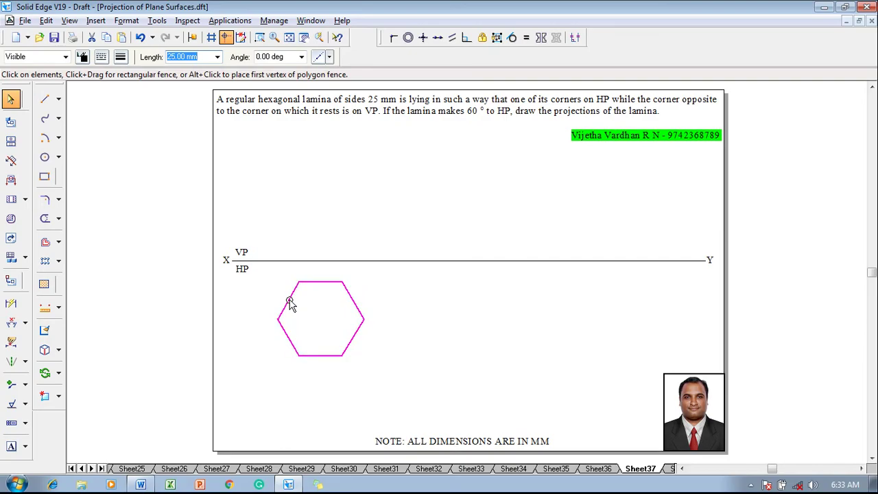
- Draw 0.13 mm wide vertical projectors from the hexagon's left, lower-left, lower-right and right corners up to the XY line
click(45, 99)
click(120, 58)
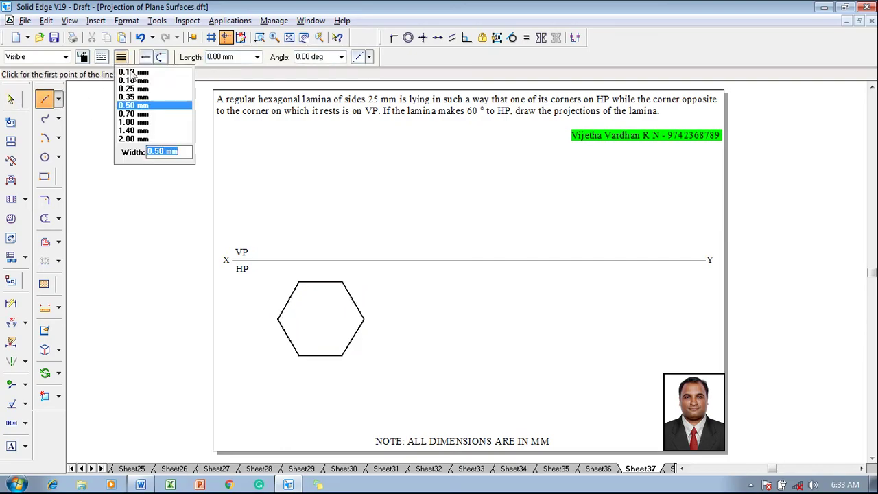
click(133, 72)
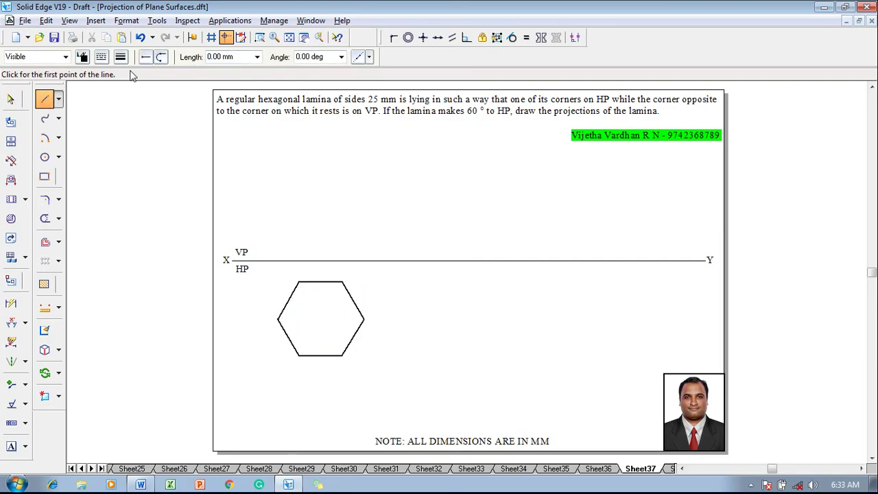
click(277, 319)
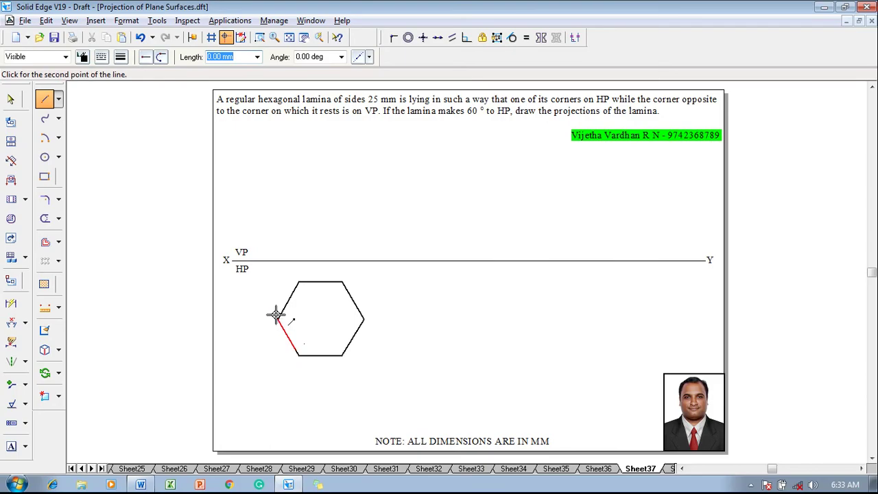
click(277, 261)
click(297, 355)
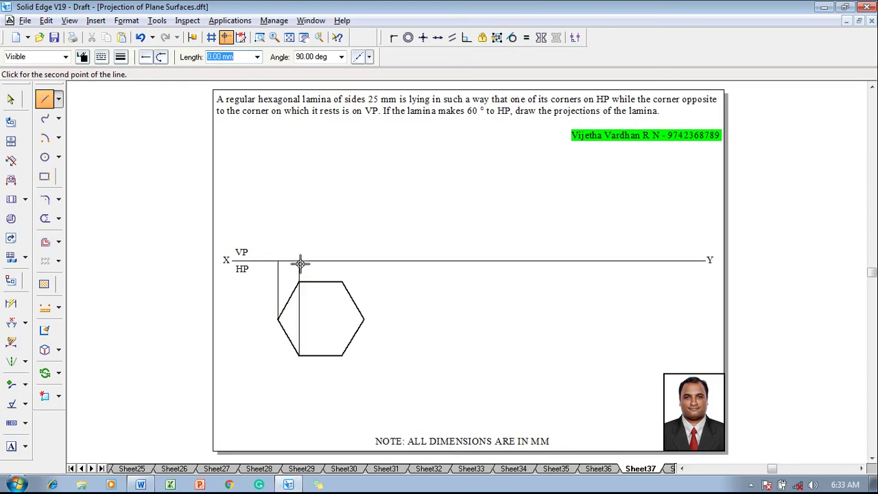
click(321, 260)
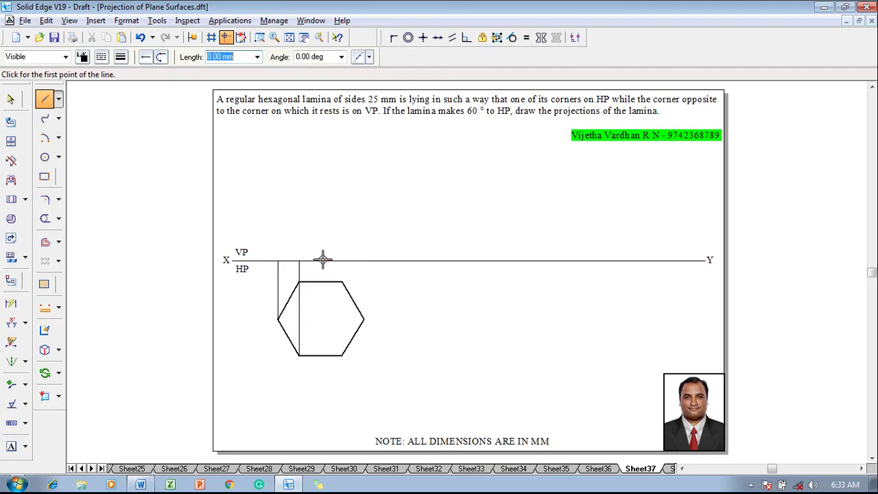
click(343, 355)
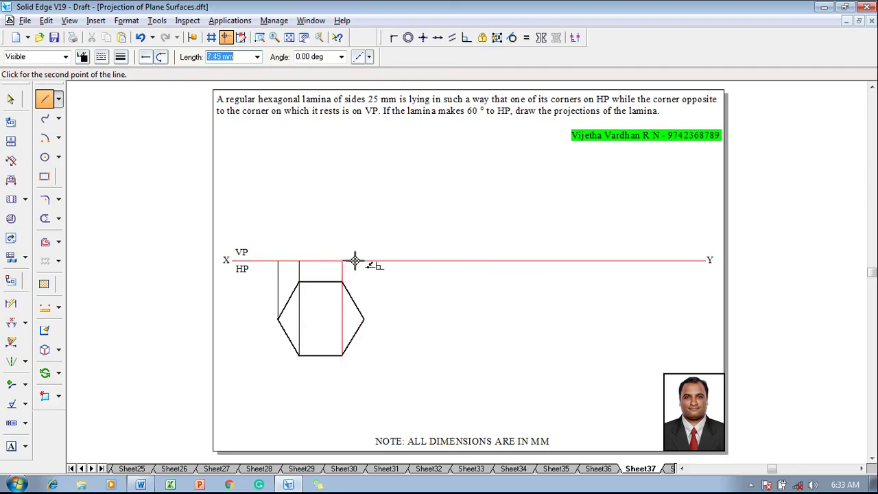
click(355, 260)
click(363, 318)
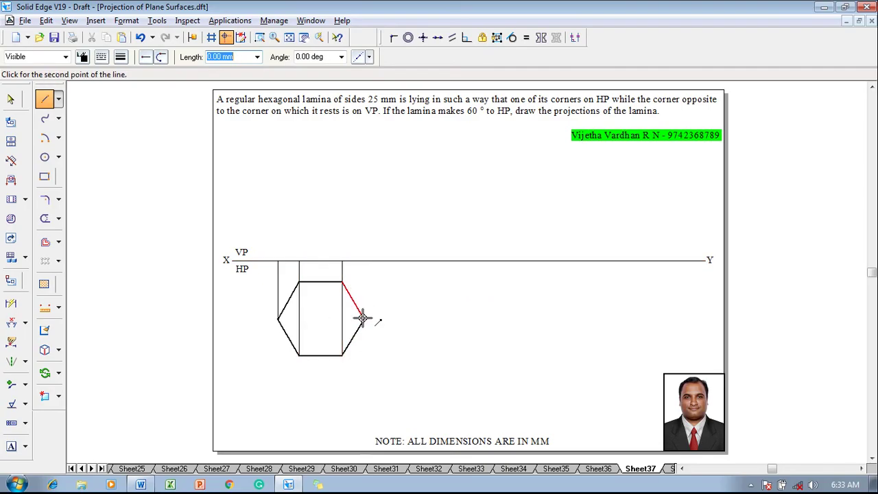
click(363, 260)
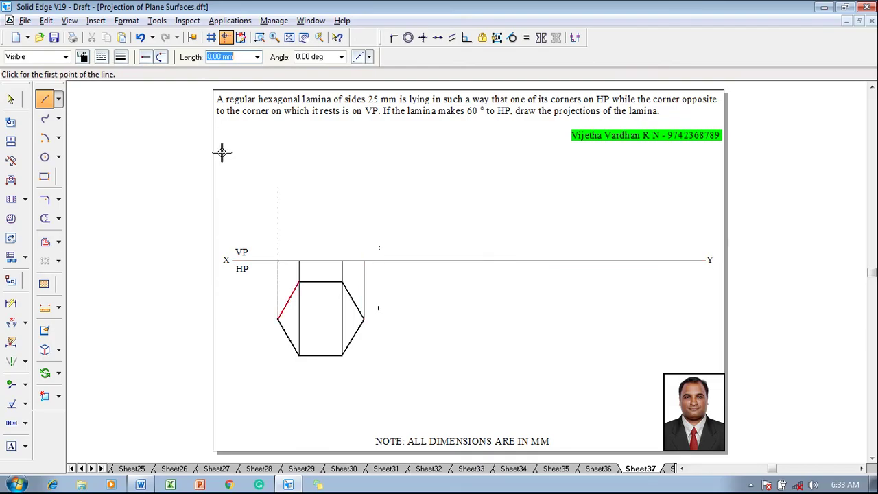
- Draw the lamina's front view as a 0.50 mm wide line on XY between the outermost projectors, passing through the inner ones
click(121, 58)
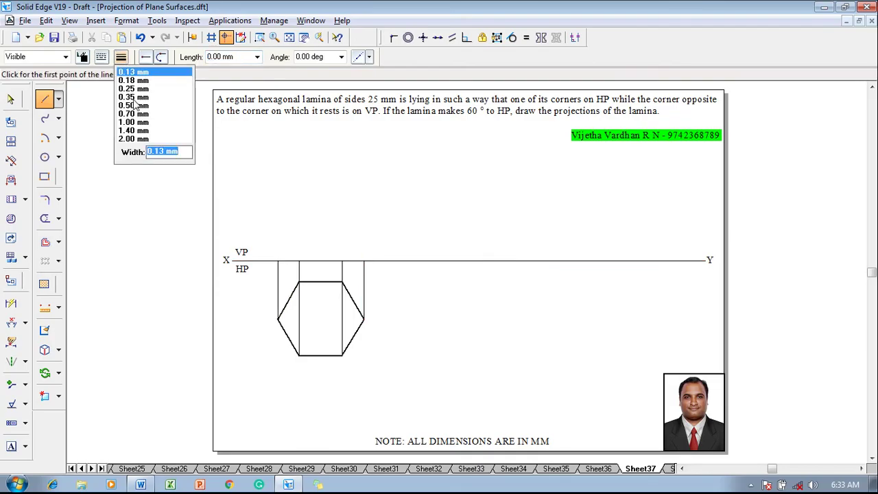
click(134, 105)
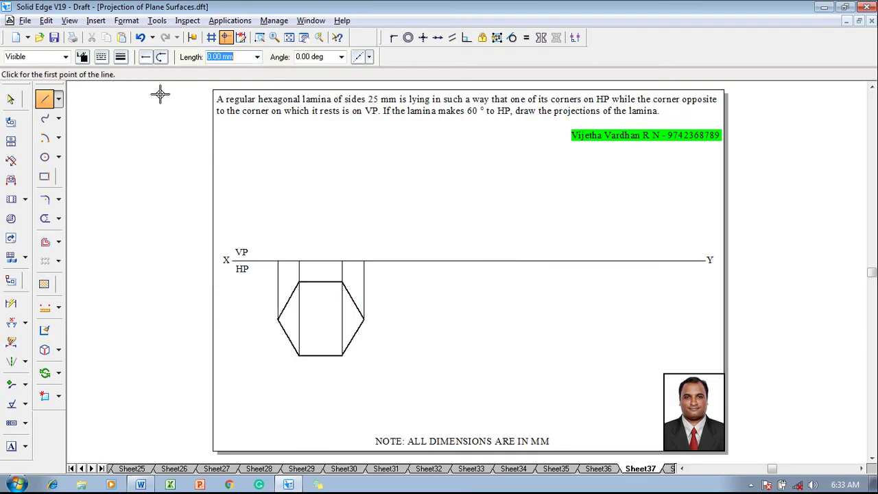
click(278, 260)
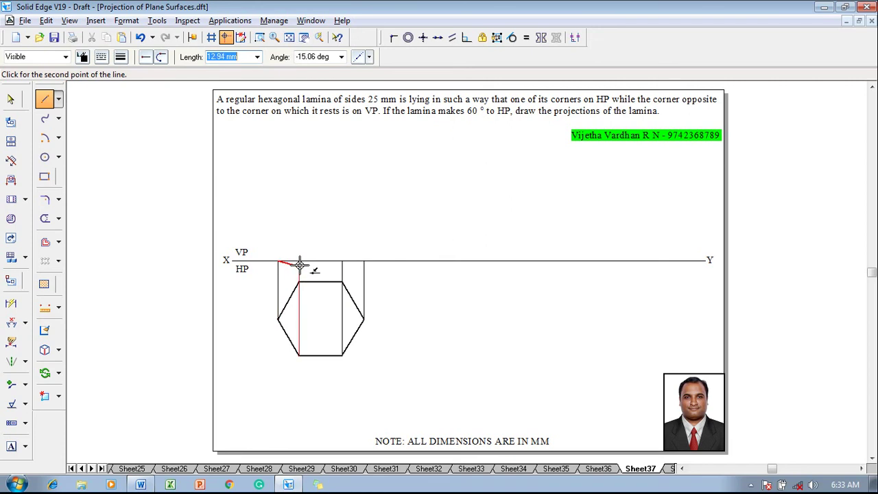
click(342, 261)
click(363, 261)
right_click(367, 238)
- Dimension the hexagon's lower-left side, placing the dimension outside the shape
click(11, 303)
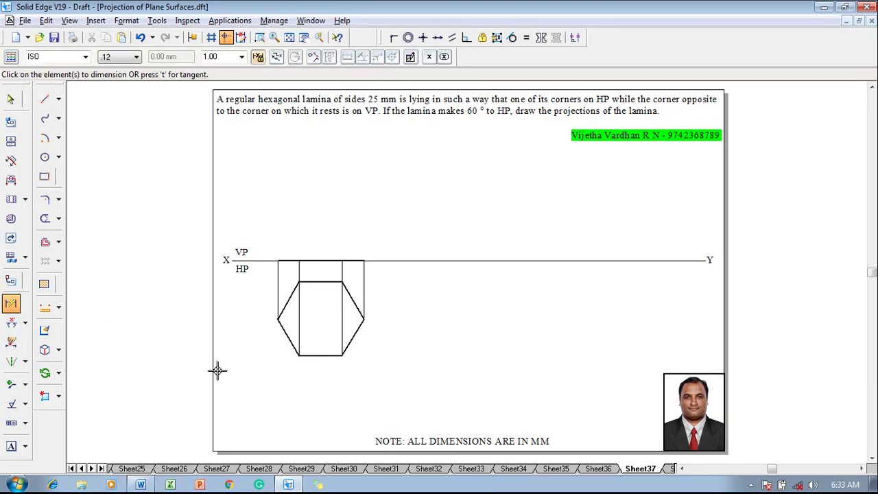
click(283, 335)
click(267, 331)
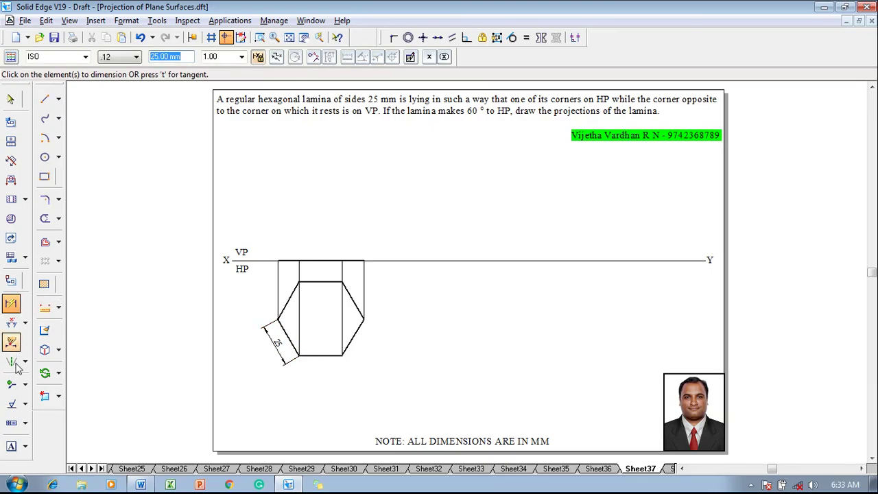
- Label the hexagon's corners a, b, c, d, e and f counterclockwise from the left corner
click(12, 446)
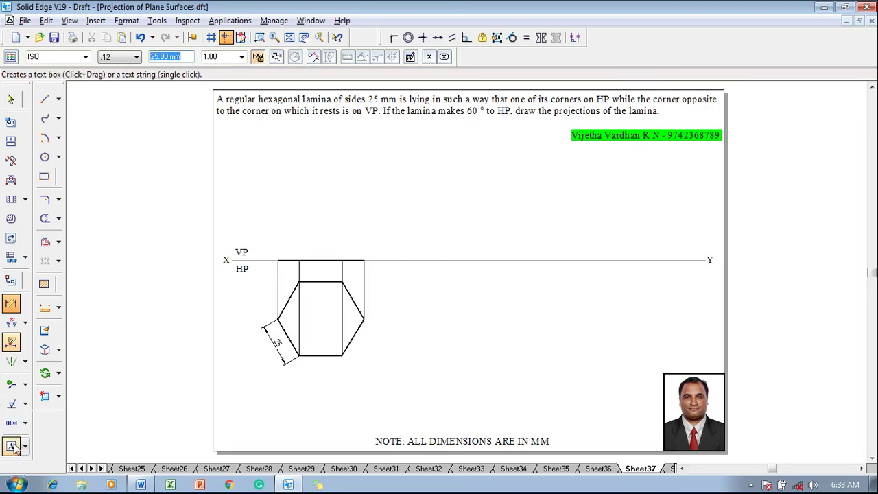
click(265, 308)
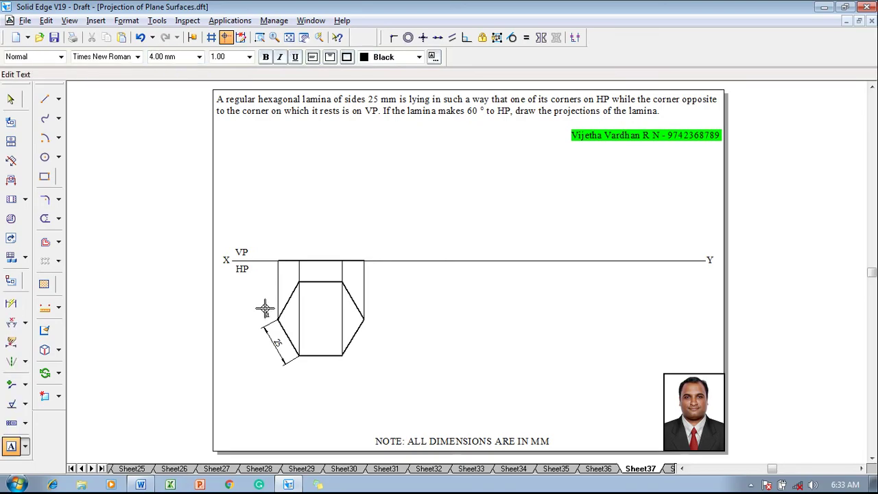
text(a)
text(b)
click(336, 362)
click(336, 362)
text(c)
click(367, 328)
text(d)
click(347, 273)
click(346, 273)
text(e)
click(293, 271)
click(293, 271)
text(f)
- Label the front-view points above the XY line a', b'(f'), c'(e') and d'
click(273, 246)
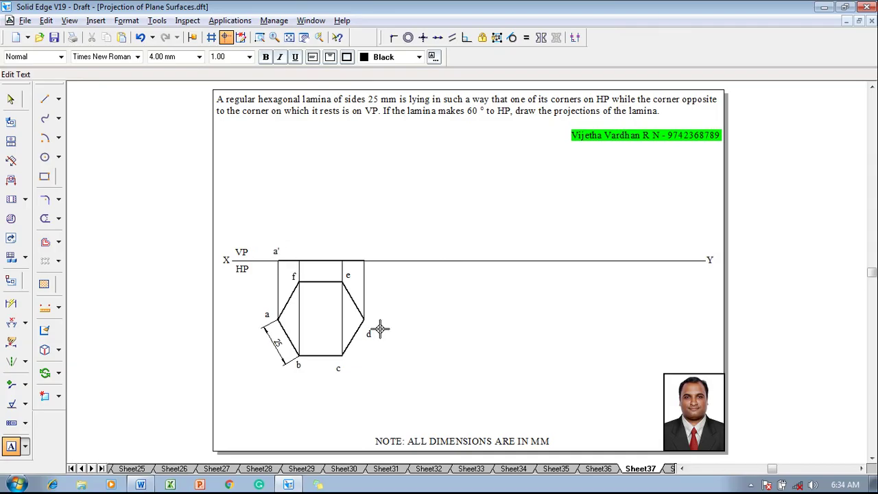
text(a'   b')
text(e')  d')
key(Escape)
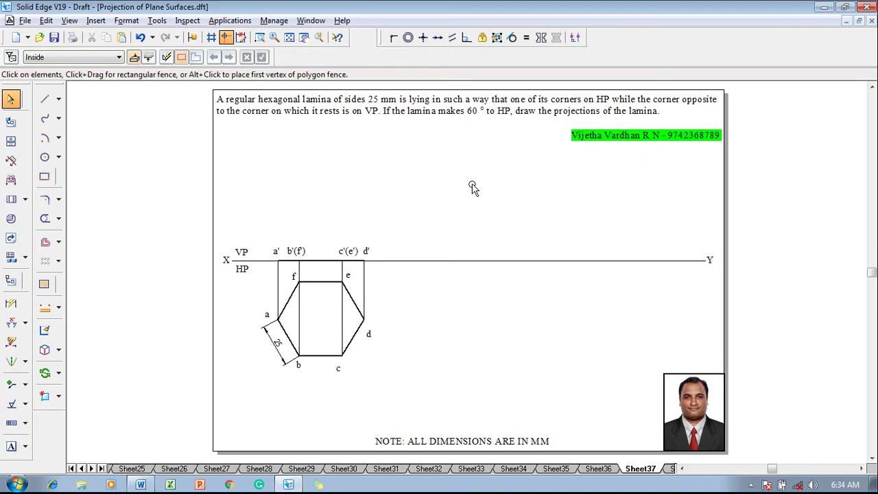
- Copy the front-view line and its labels along the XY line to the right of the first view
drag(269, 231, 381, 276)
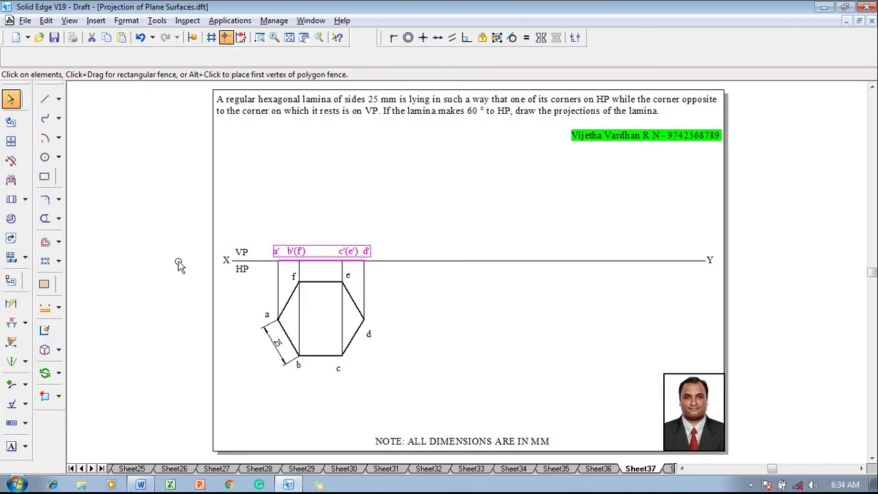
click(58, 373)
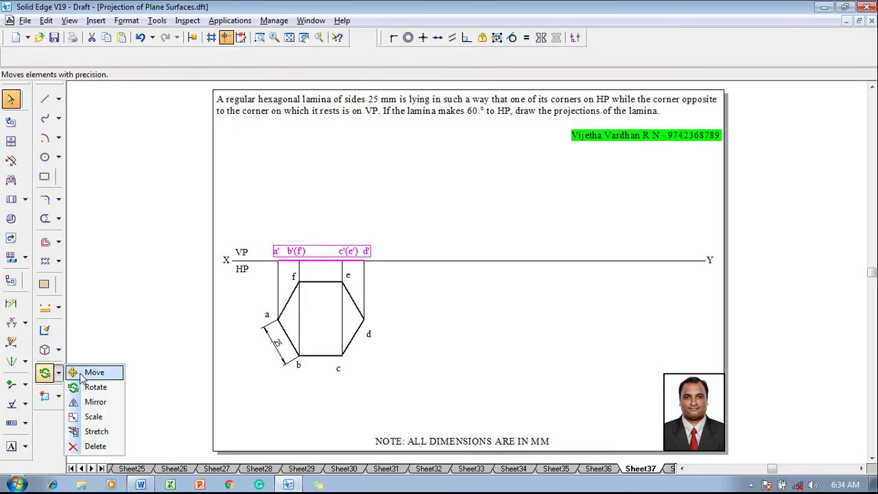
click(88, 371)
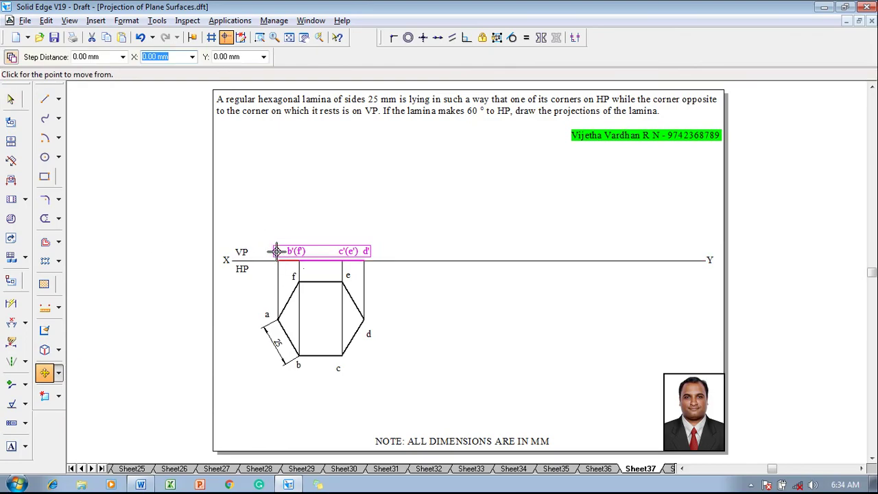
click(276, 259)
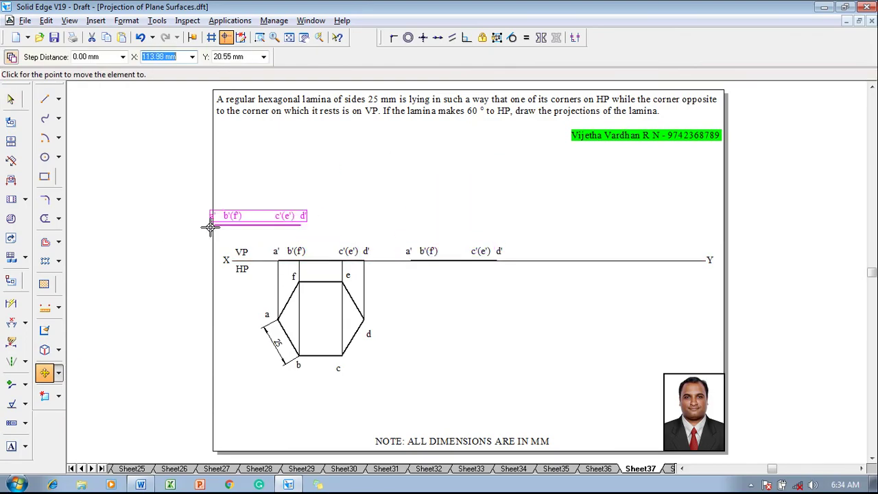
- Rotate the copied front view with its labels 60° about its a' end on the XY line
click(59, 372)
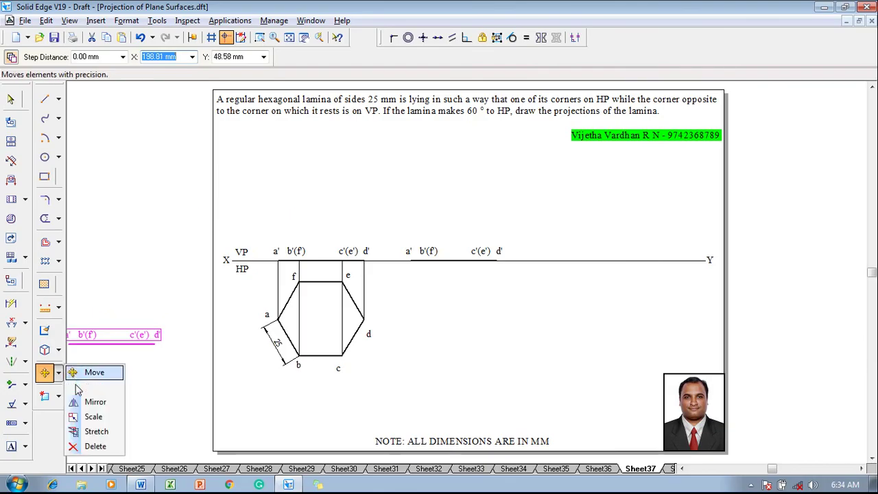
click(76, 387)
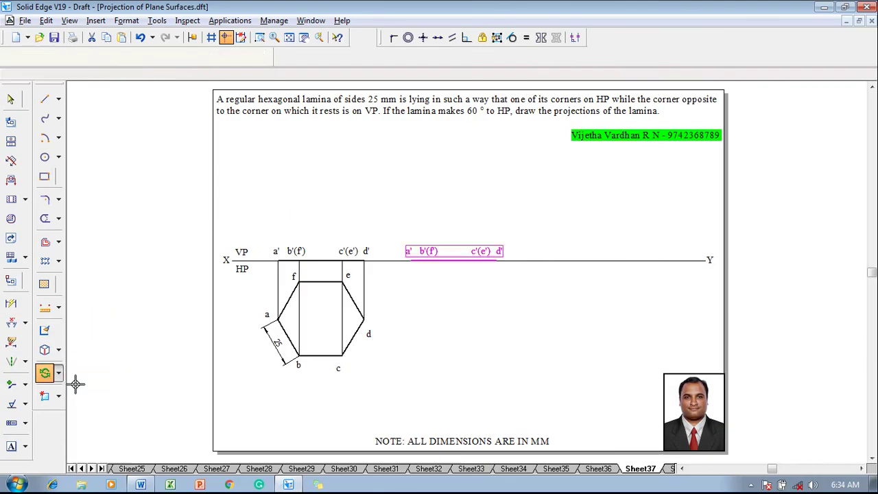
click(410, 259)
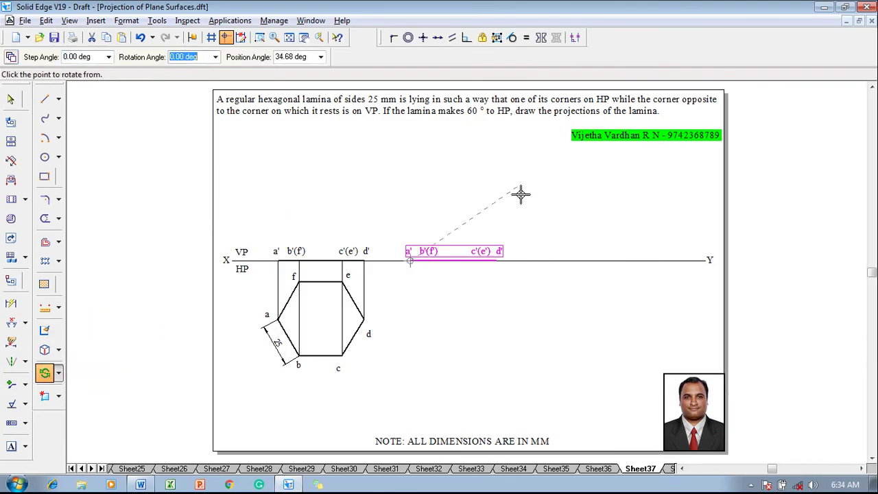
click(495, 259)
text(60)
key(Return)
click(465, 226)
- With 0.13 mm lines, project d' down to the level of corner d and join it horizontally back to corner a
click(44, 99)
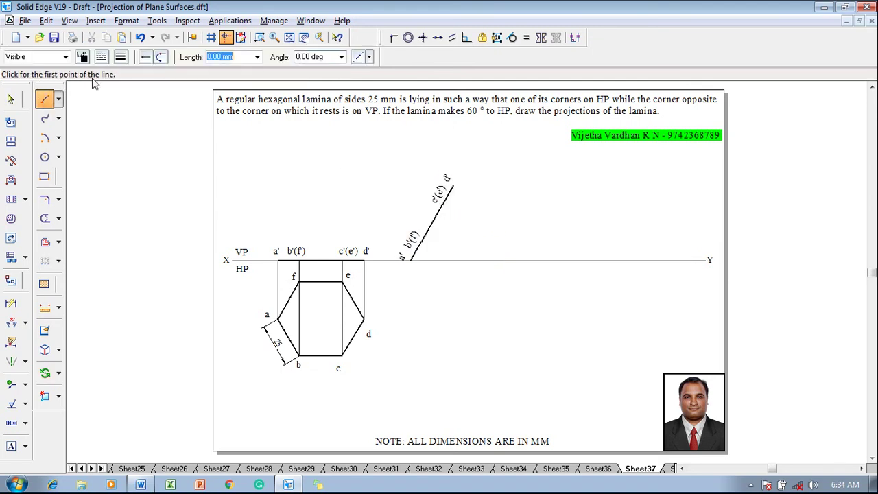
click(124, 60)
click(130, 71)
click(453, 186)
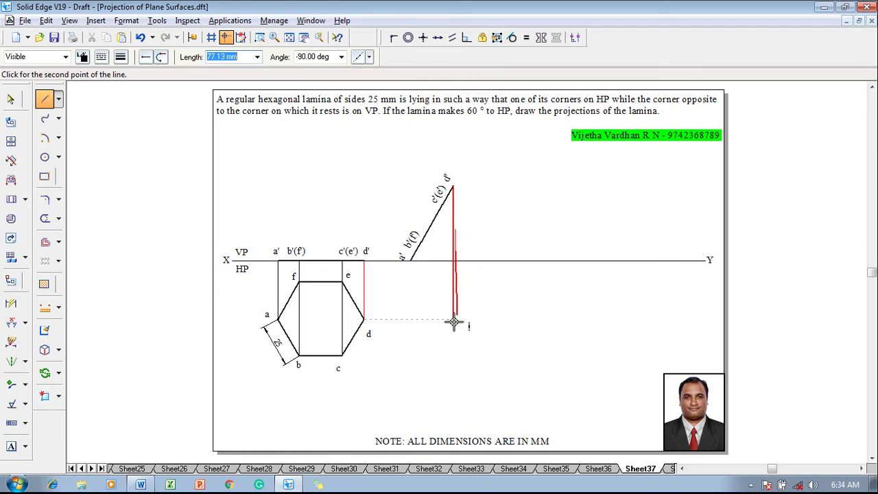
click(453, 319)
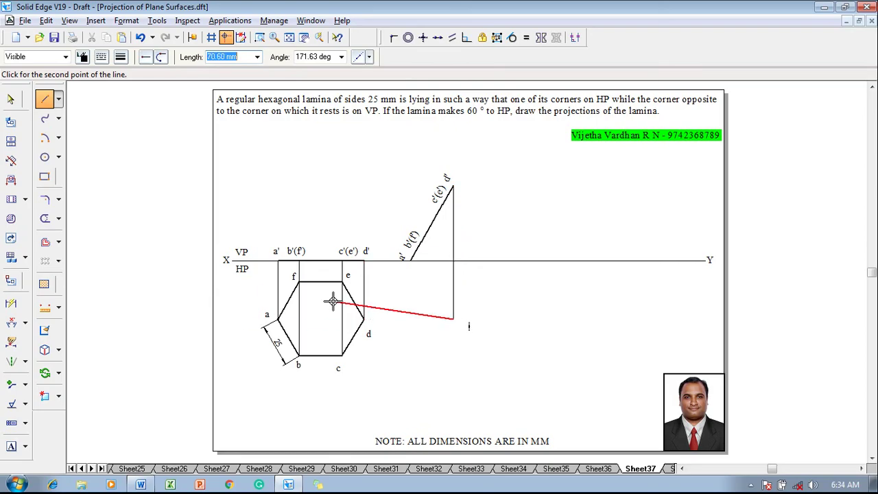
click(277, 319)
key(Escape)
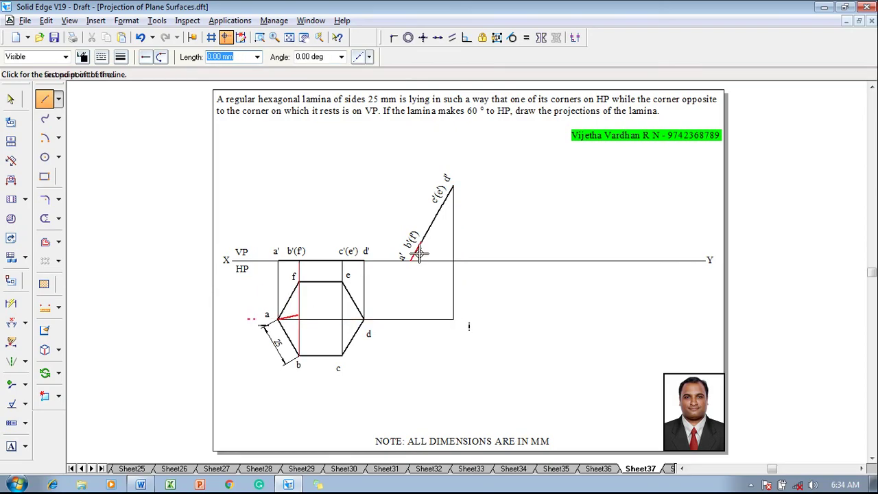
- Drop a vertical projector from a' of the inclined view to the horizontal line through corners a and d
click(410, 260)
click(411, 318)
key(Escape)
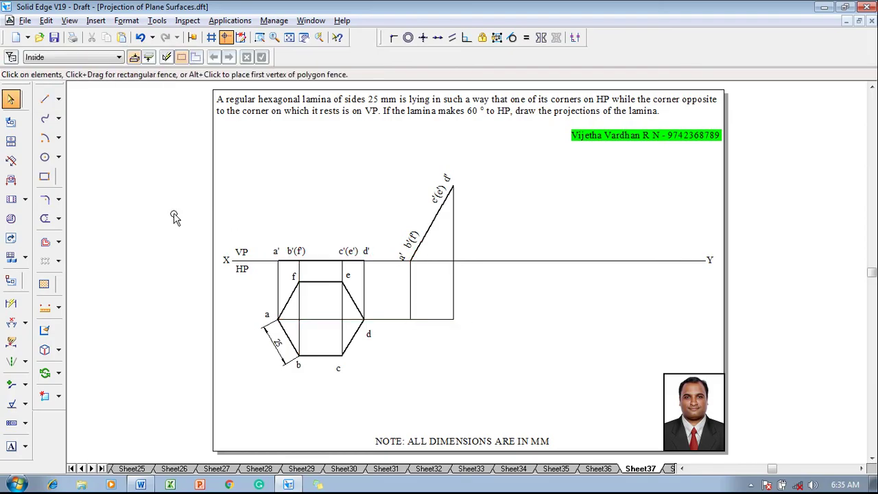
- Draw a vertical projector from c'(e') down to the level of edge bc and join it horizontally back to corner c
click(45, 98)
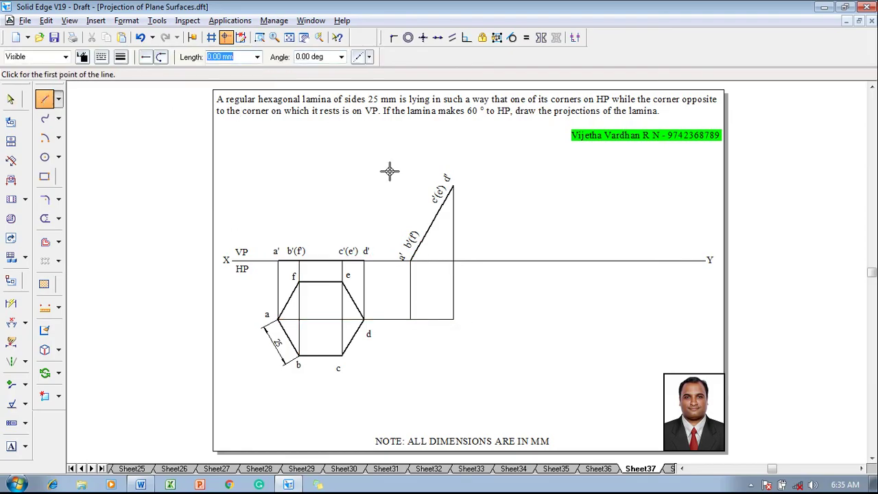
click(443, 203)
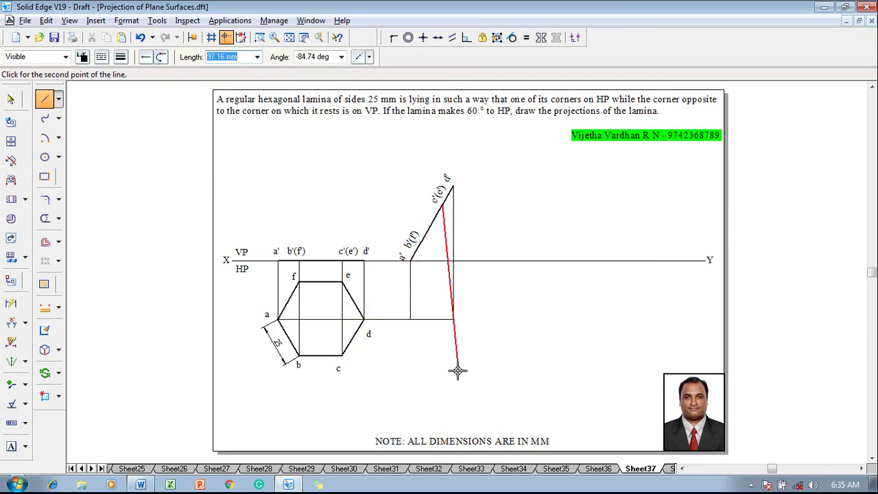
click(442, 356)
click(367, 355)
right_click(396, 332)
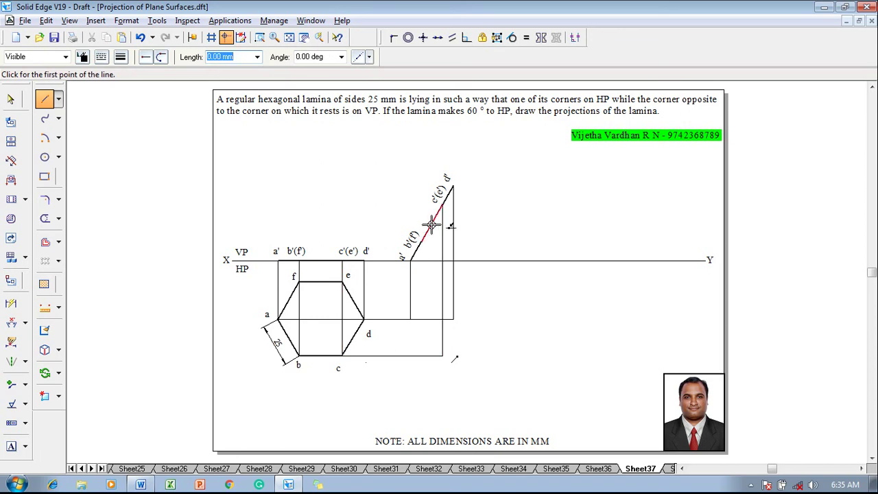
- Project b'(f') down to the horizontal line through b and c, and extend a horizontal line from e to the c'(e') projector
click(420, 243)
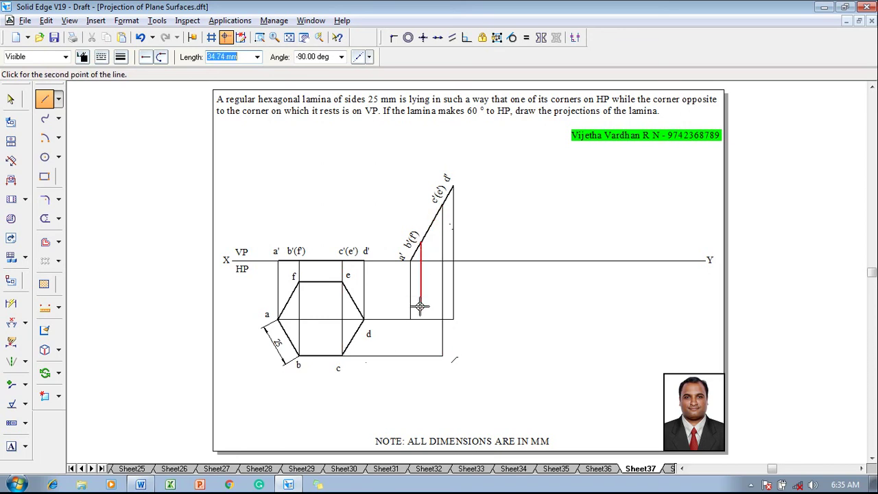
click(421, 355)
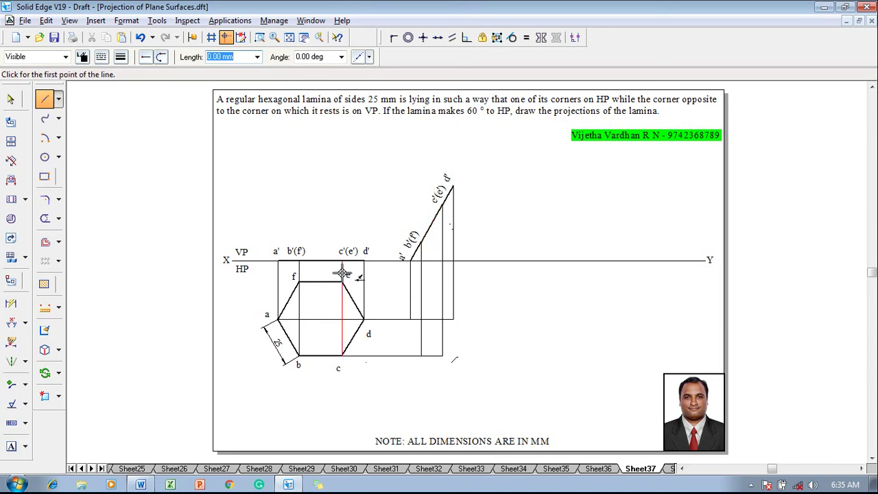
click(343, 281)
click(442, 282)
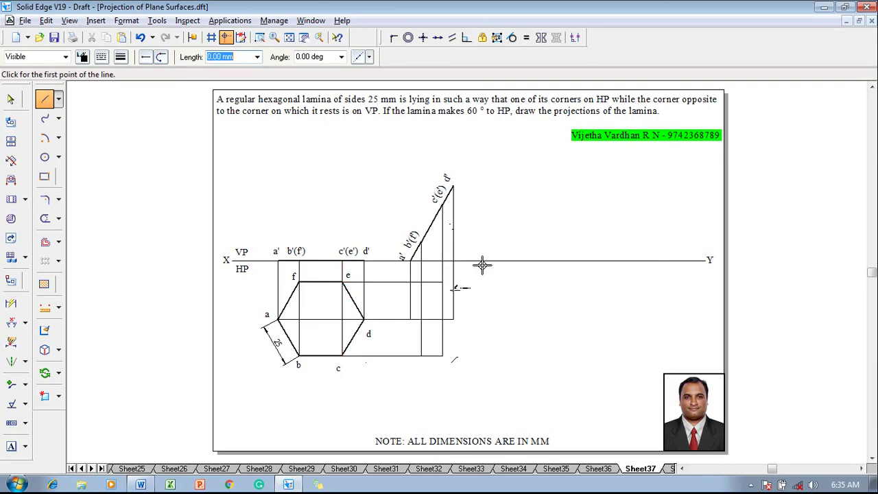
key(Escape)
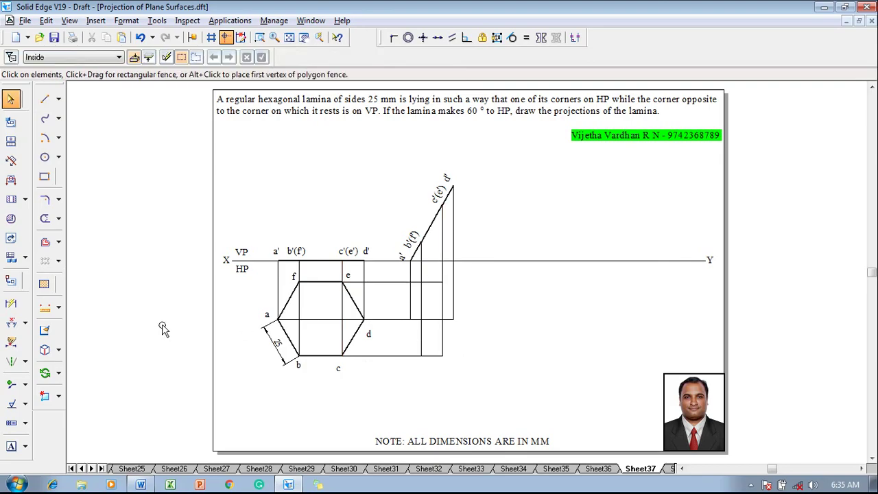
- Add an angle dimension between the inclined front-view line and the XY line
click(54, 303)
click(429, 229)
click(426, 259)
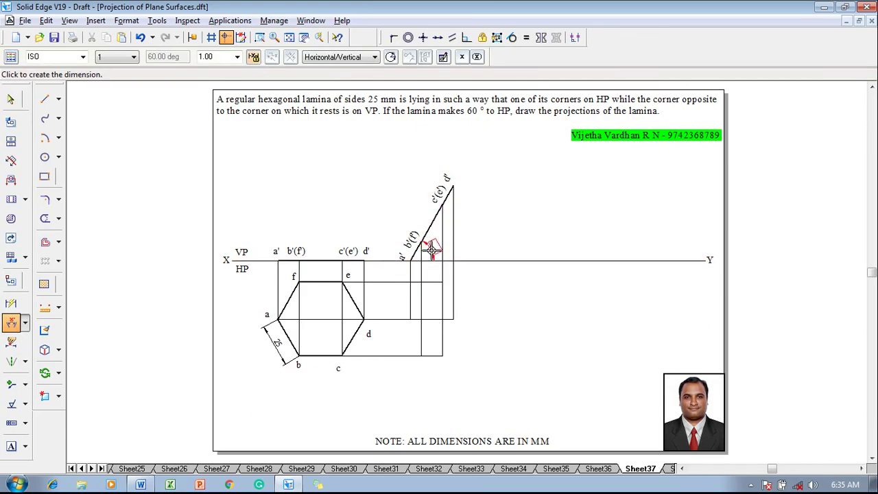
click(432, 251)
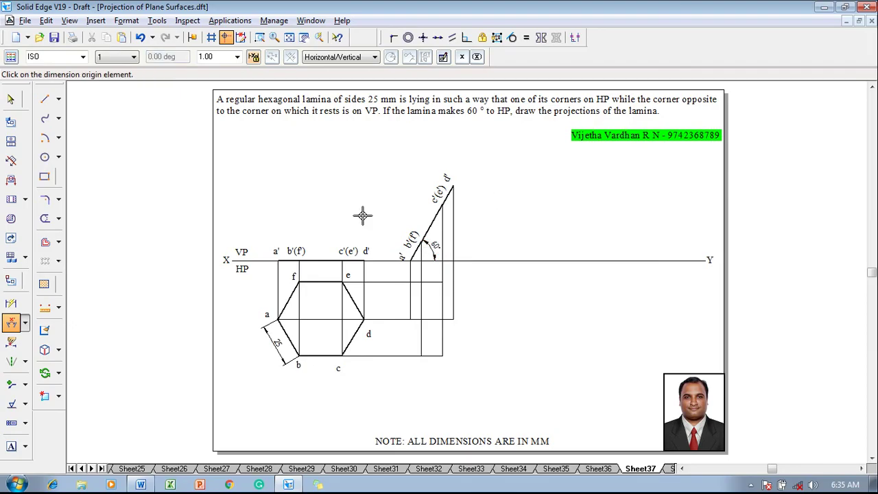
- Label the projected points of the second top view a, b, c, d, e and f
click(44, 98)
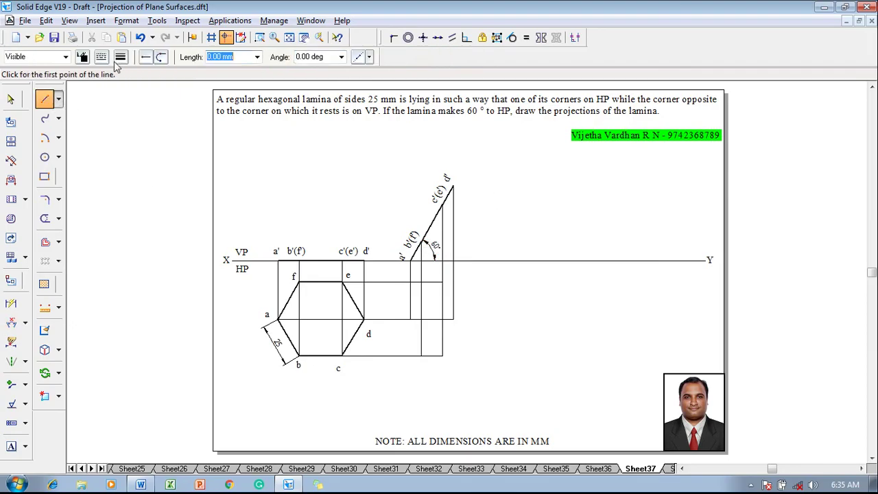
click(11, 446)
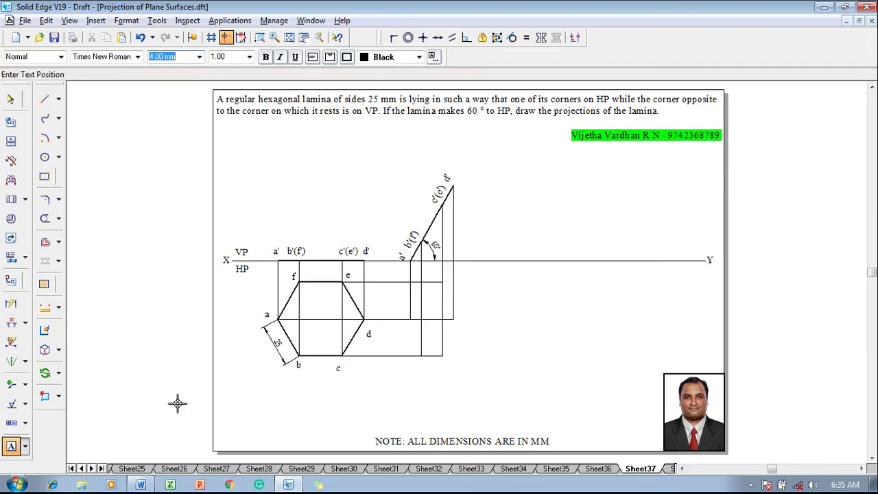
click(400, 307)
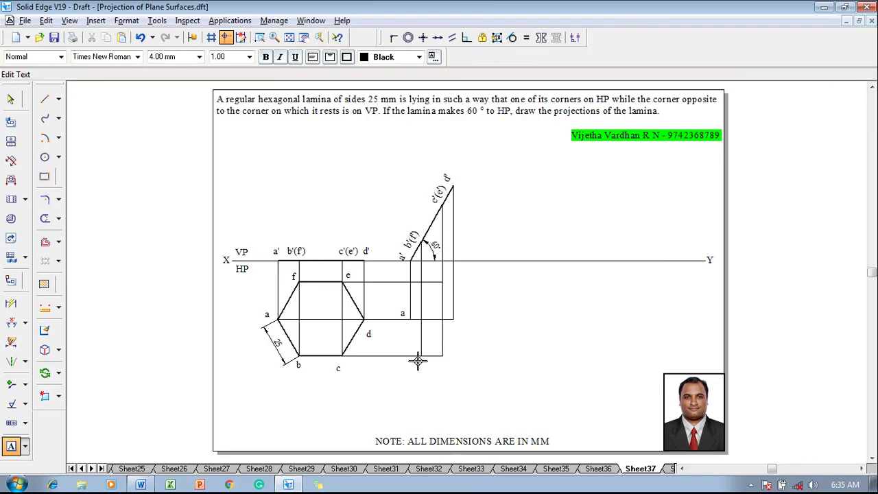
click(458, 319)
click(461, 319)
click(444, 273)
click(447, 275)
text(e)
scroll(106, 121, up, 1)
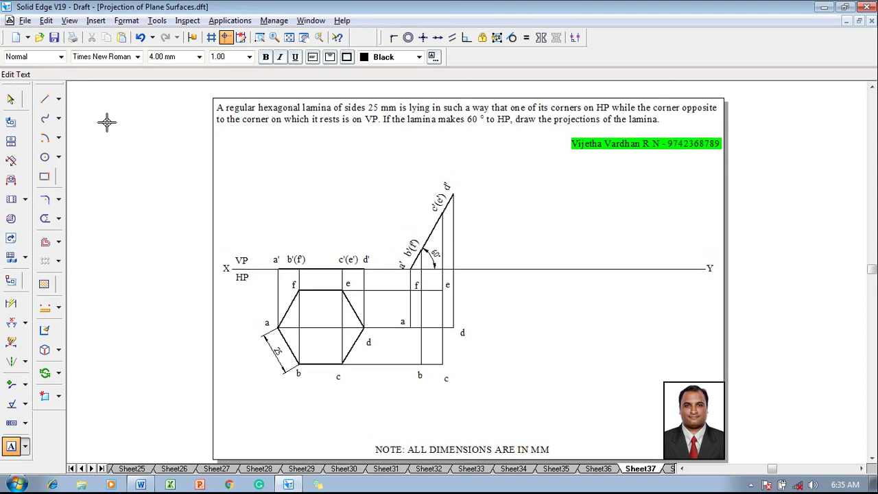
- Outline the second top view with a closed chain of thicker lines through a, b, c, d, e and f
click(45, 99)
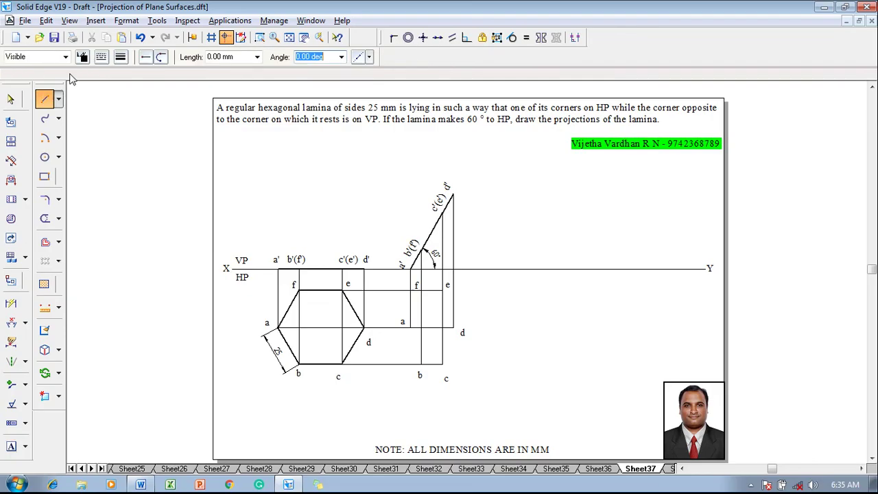
click(304, 38)
click(121, 59)
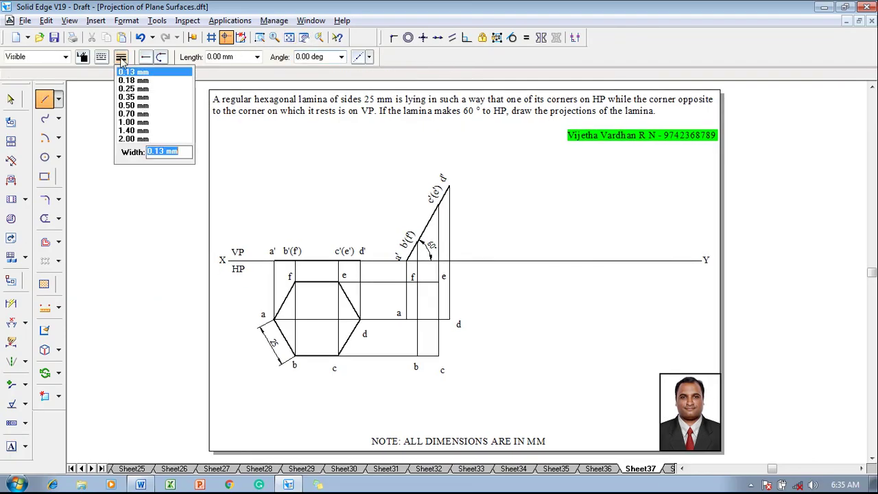
click(141, 110)
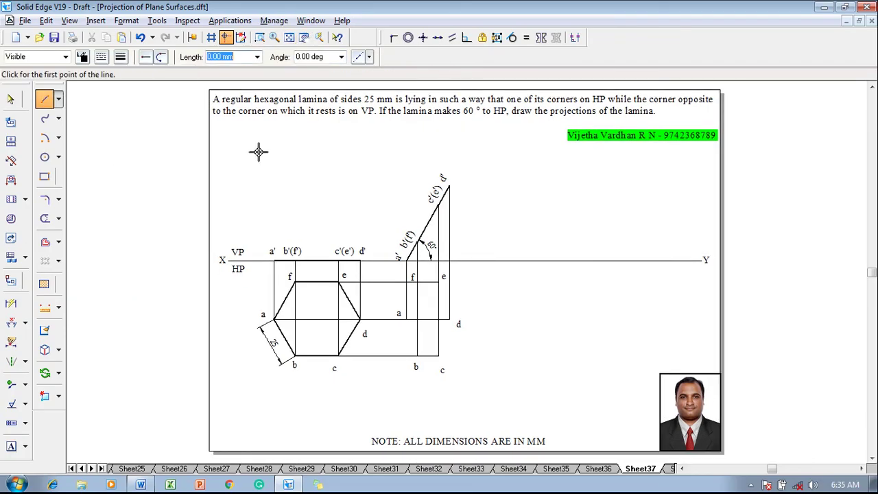
click(405, 318)
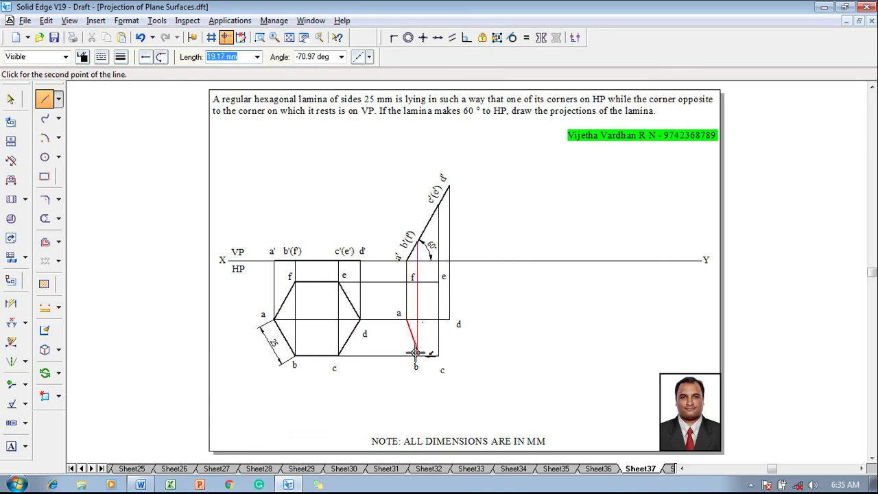
click(417, 355)
click(439, 355)
click(449, 319)
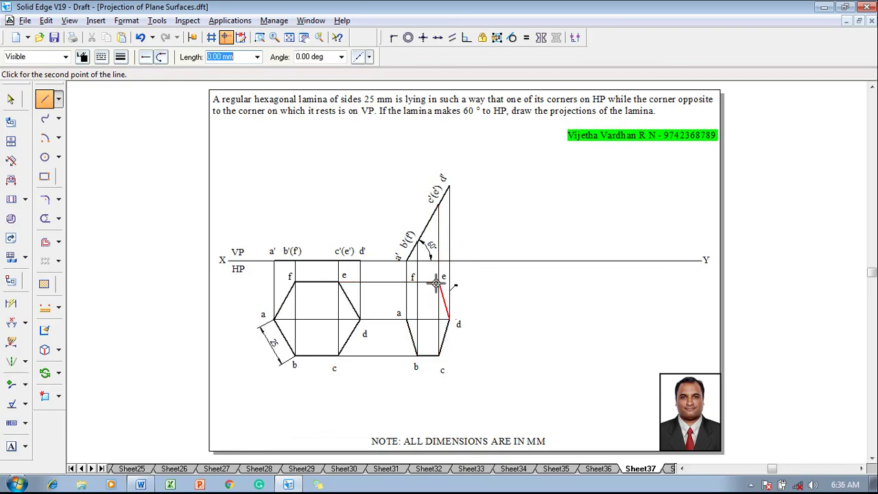
click(439, 281)
click(417, 281)
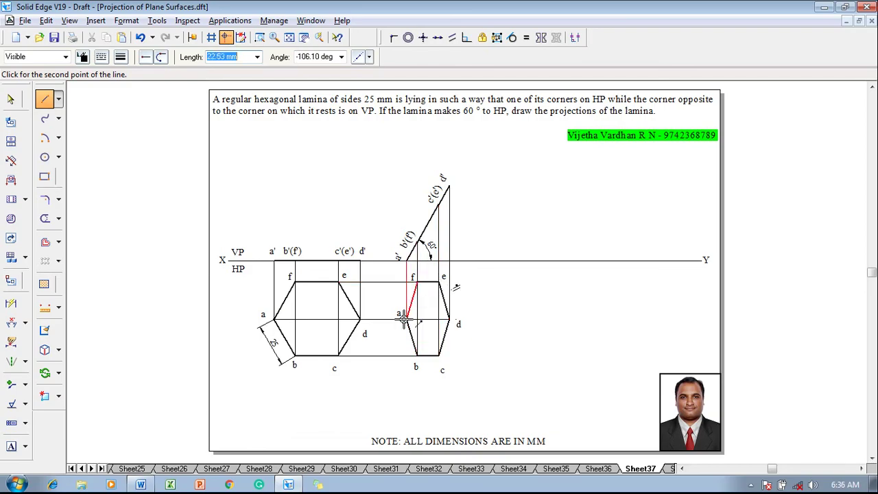
click(407, 319)
key(Escape)
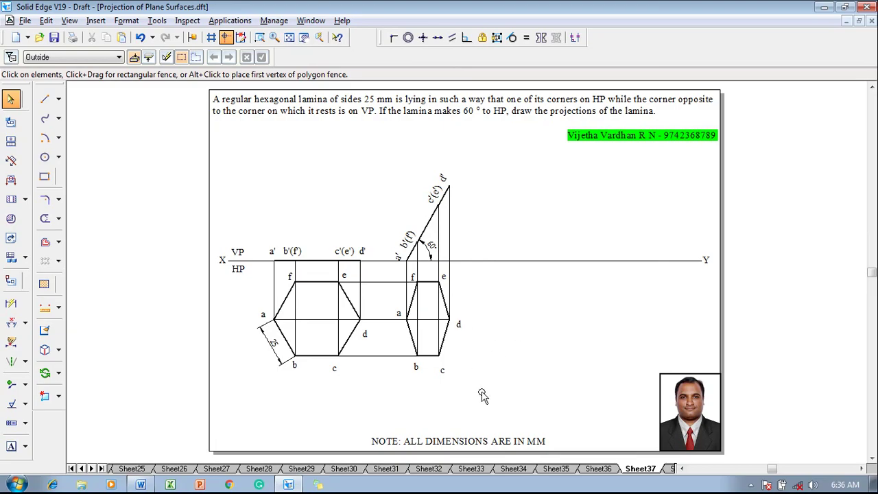
- Copy the second top view's outline and labels to the right, placing corner d on the XY line
drag(482, 392, 355, 270)
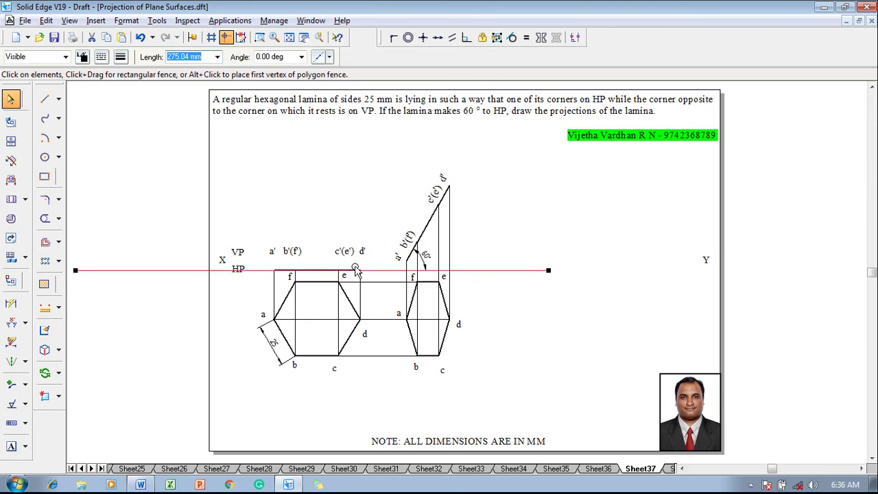
key(ctrl+z)
drag(476, 383, 382, 259)
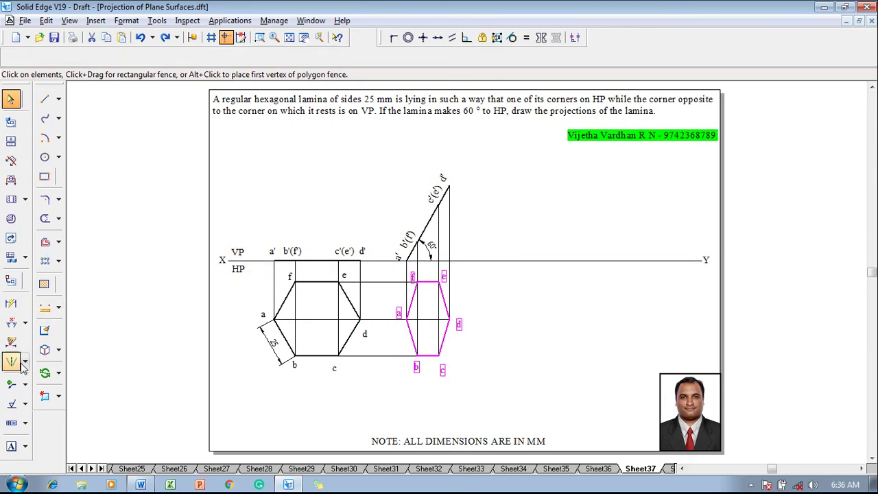
click(59, 372)
click(67, 372)
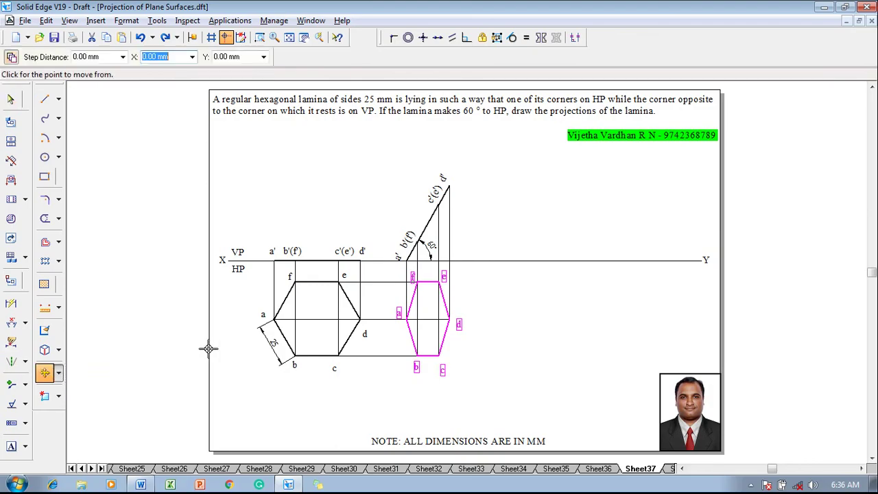
click(447, 318)
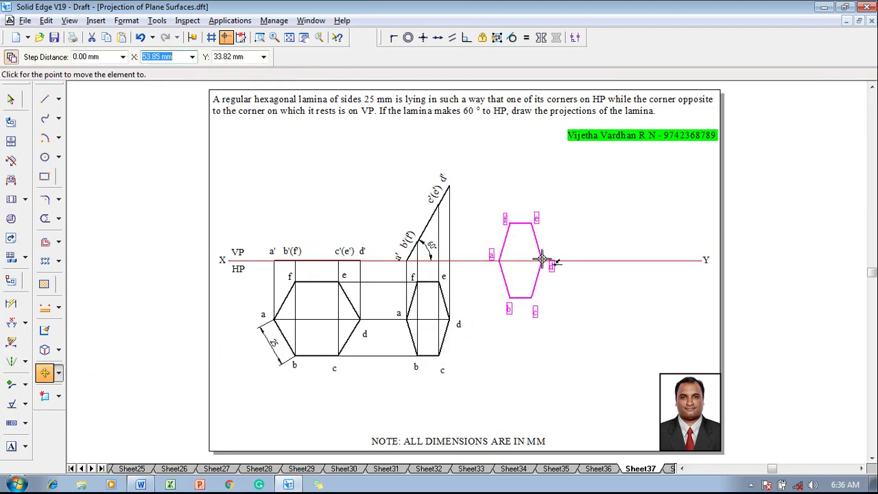
click(542, 259)
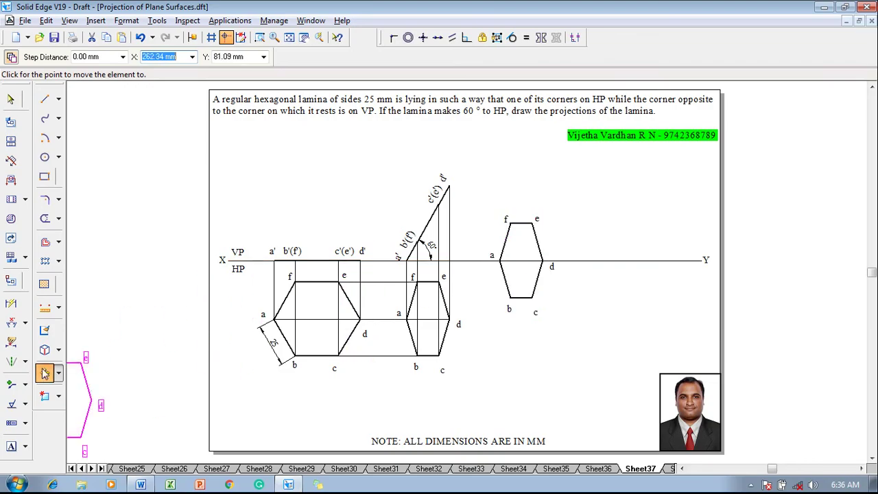
- Rotate the copied top view with its labels about corner d so corner a lies directly below it
click(59, 373)
click(92, 387)
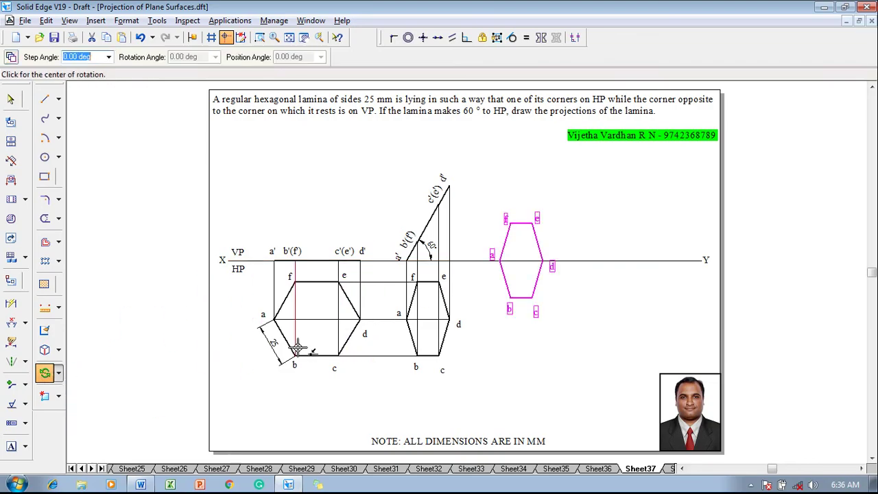
click(541, 260)
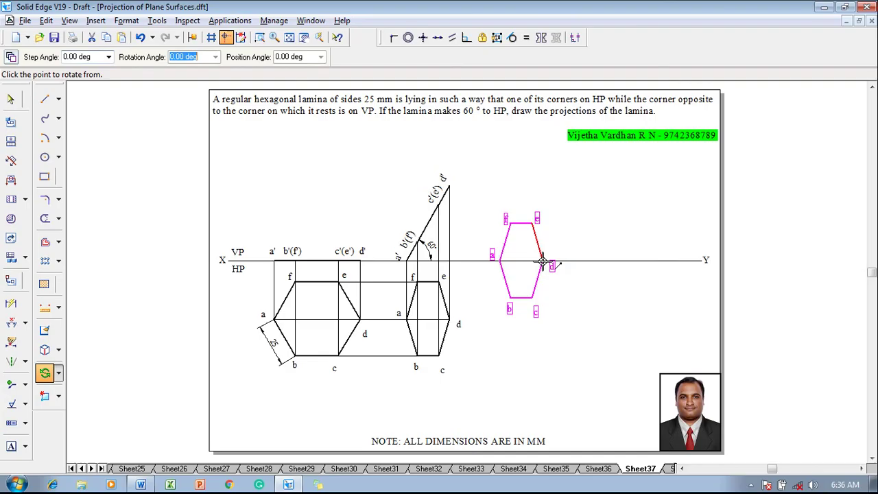
click(543, 352)
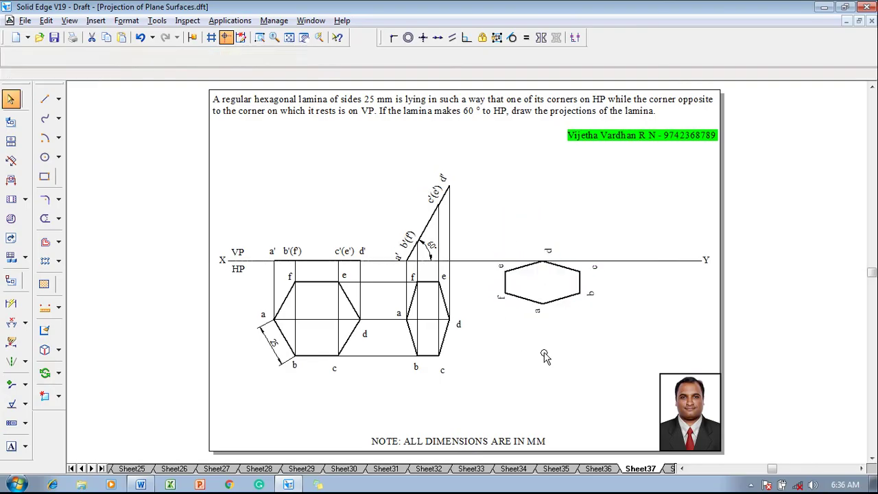
- Move label d of the rotated top view to just below its corner, inside the hexagon
click(533, 227)
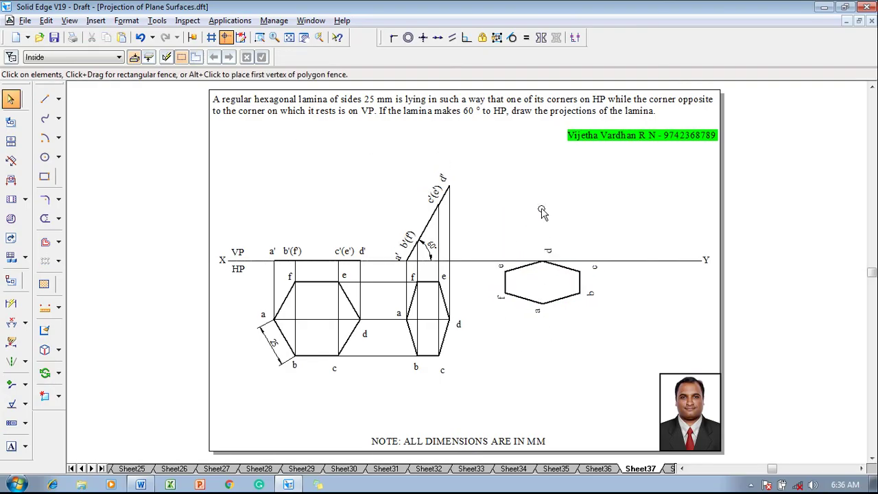
click(547, 251)
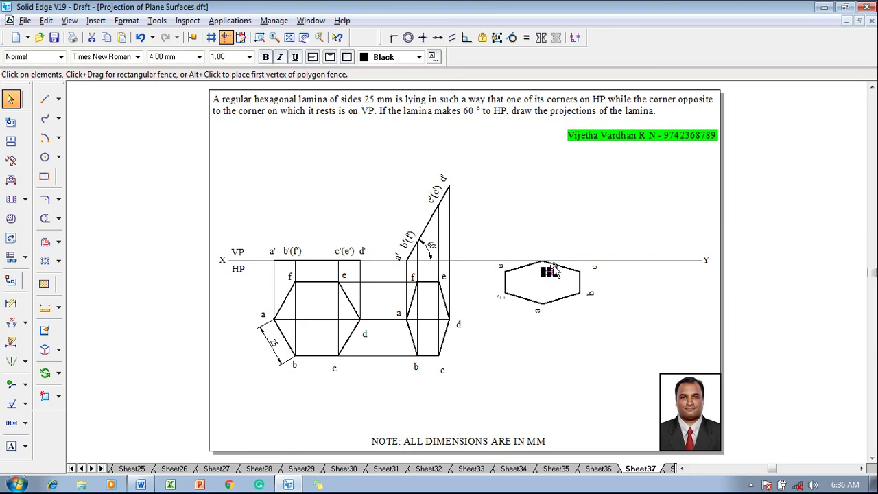
drag(554, 271, 554, 272)
scroll(480, 213, up, 1)
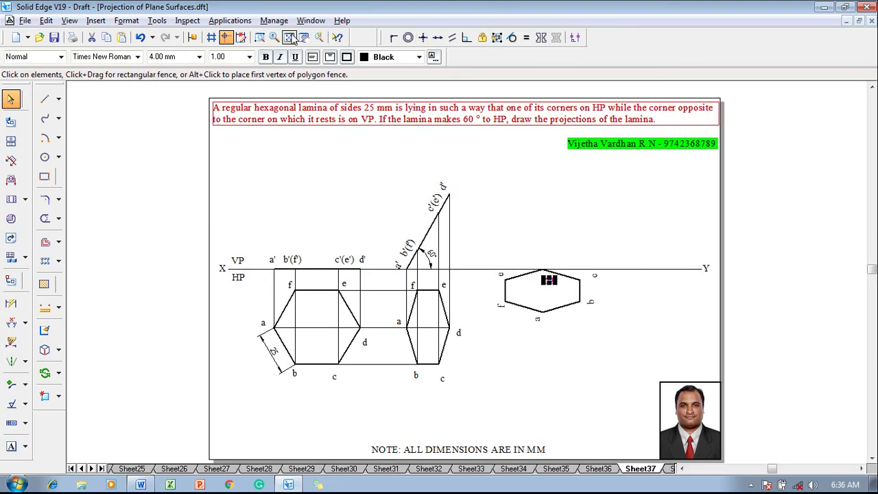
click(316, 37)
- With thin lines, draw a vertical projector up from corner c of the rotated top view and a horizontal line from it to c'(e')
click(48, 100)
click(120, 57)
click(130, 73)
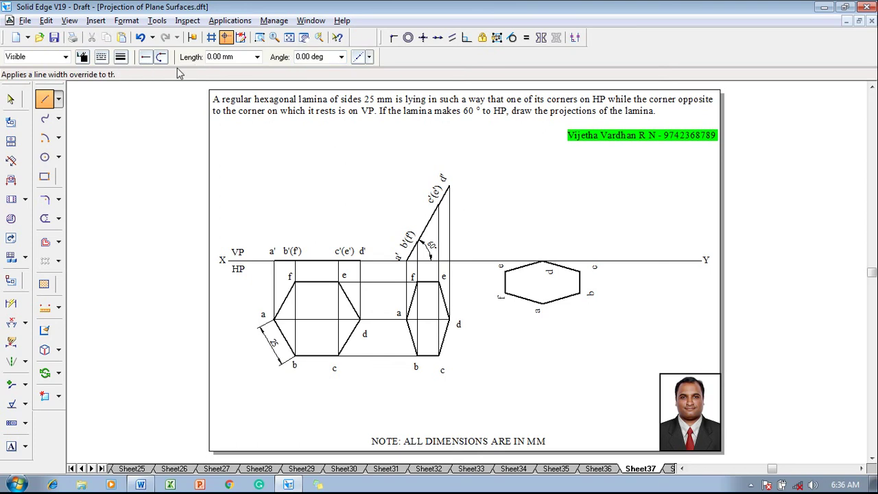
click(579, 271)
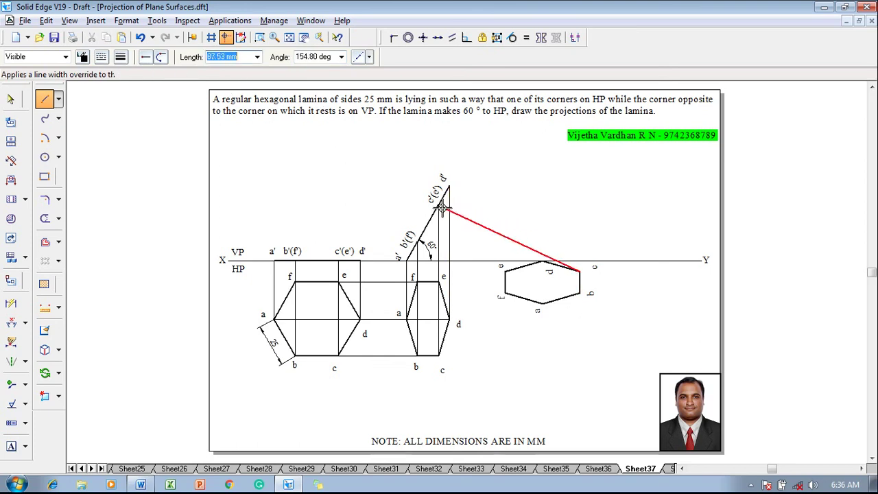
click(579, 204)
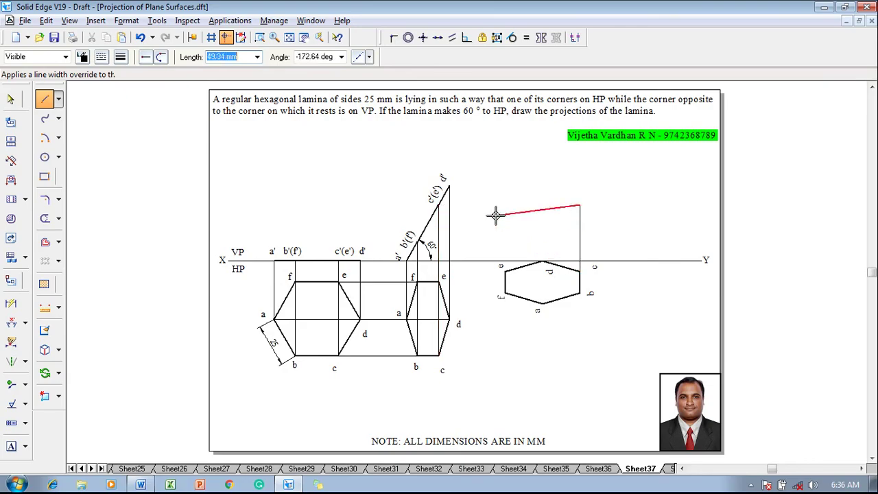
click(439, 203)
right_click(472, 210)
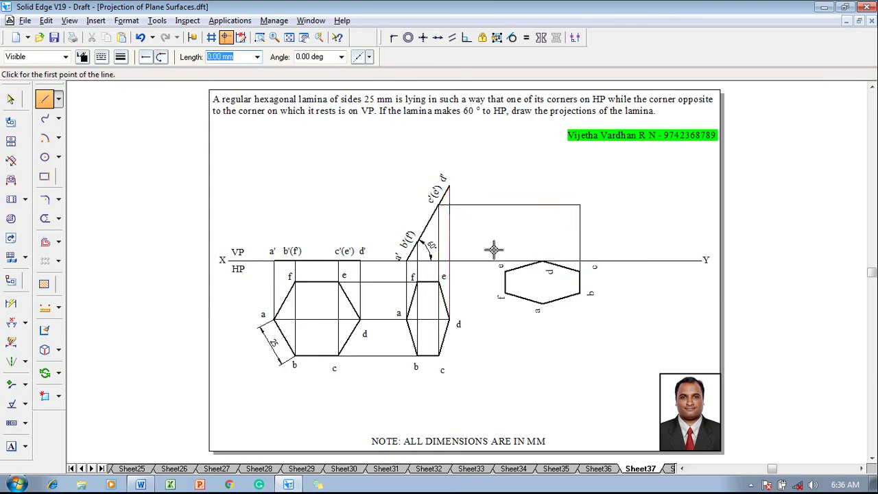
- Project corner e up to the horizontal line from c'(e'), and draw a horizontal line from b'(f') to the projector above c
click(505, 273)
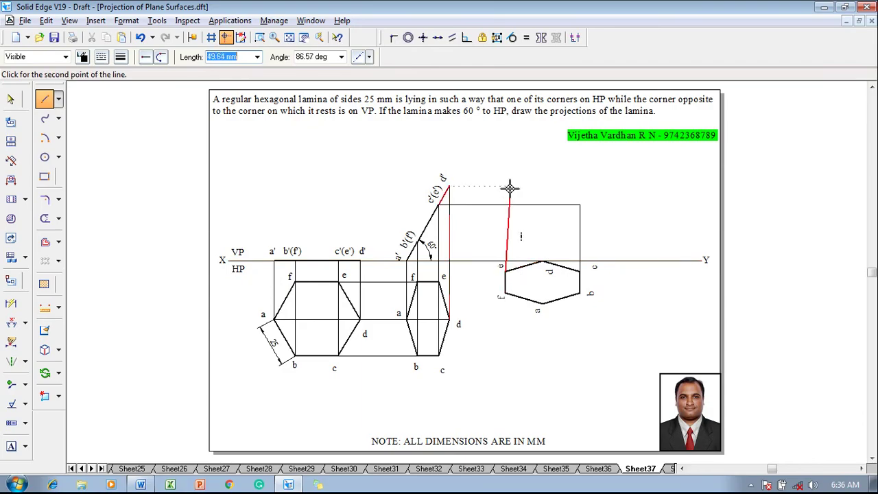
click(527, 204)
right_click(531, 202)
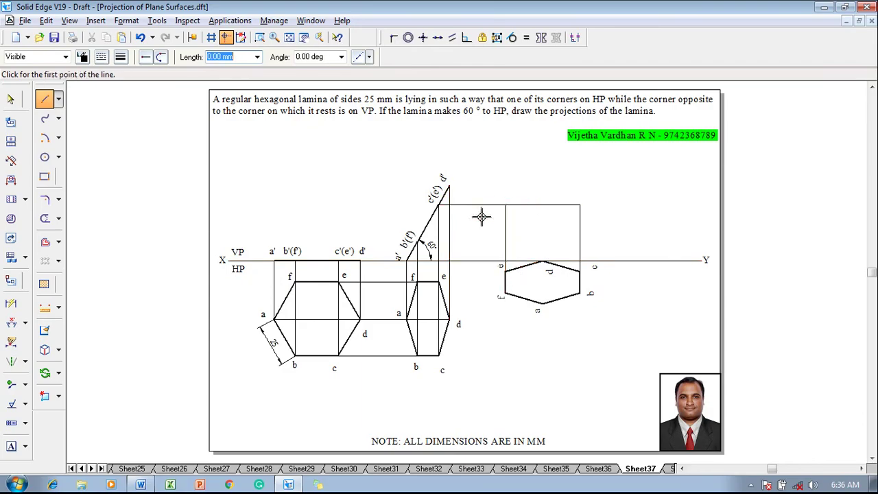
click(419, 242)
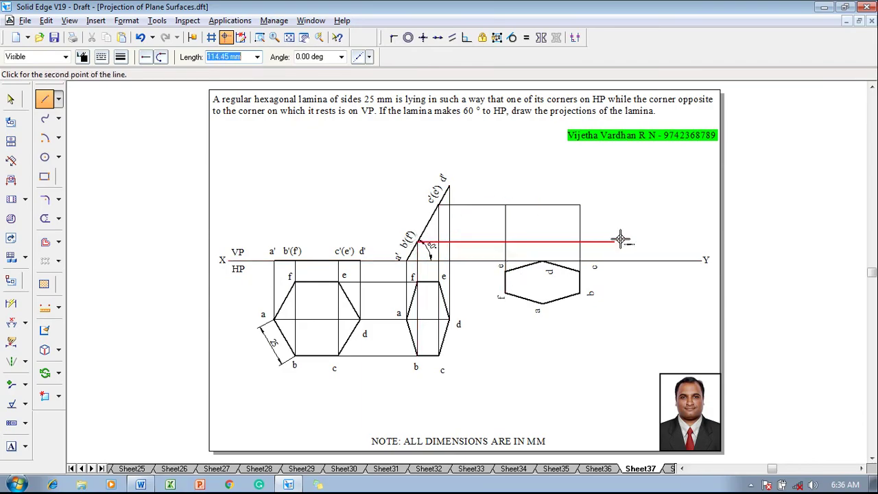
click(581, 242)
right_click(582, 246)
- Draw a vertical projector from corner a of the rotated top view up to the height of d', continuing horizontally to d'
click(541, 303)
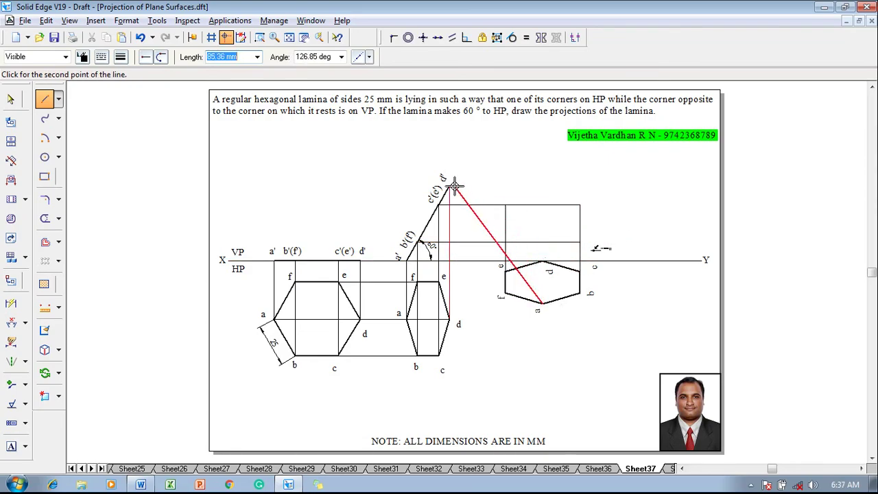
click(539, 186)
click(448, 185)
right_click(494, 173)
key(Escape)
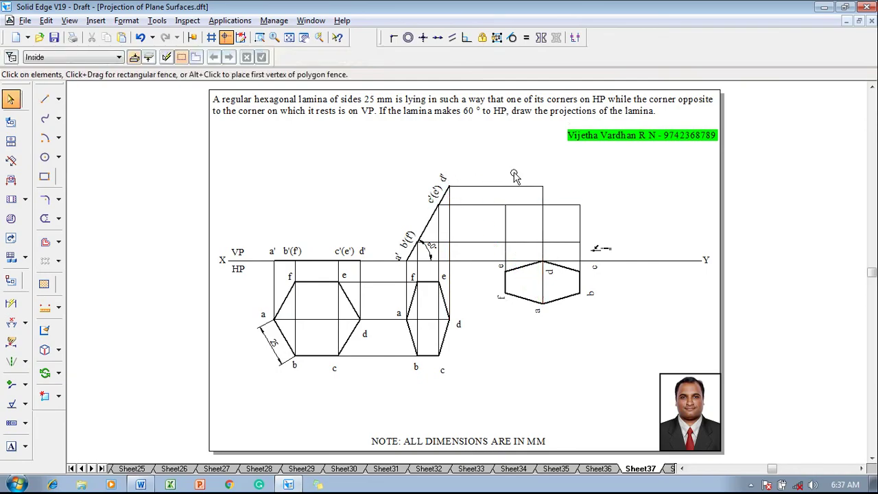
- Label the projected points of the final front view a', b', c', d', e' and f'
click(11, 446)
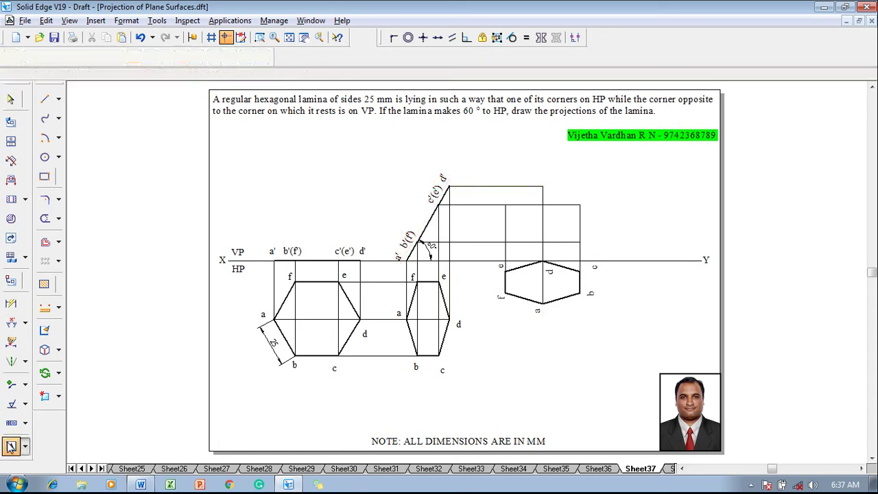
click(538, 246)
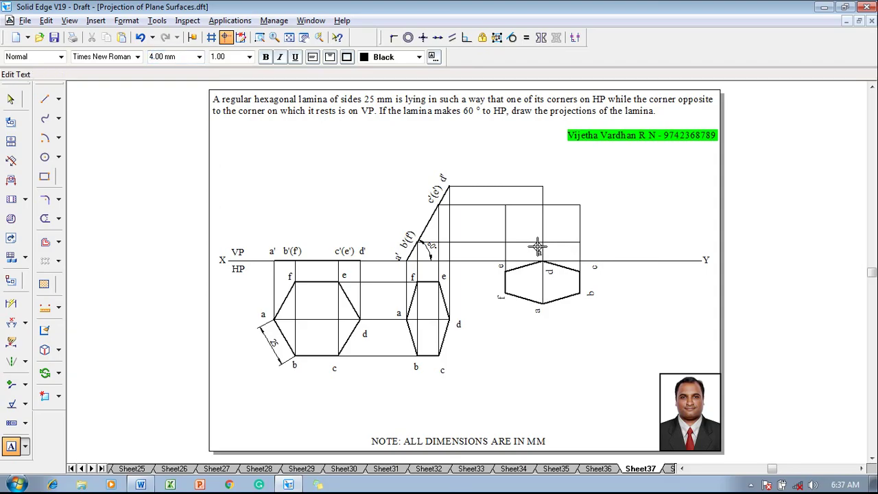
text(a)
click(583, 199)
text(c)
text(d')
click(497, 224)
text(f)
key(Escape)
click(212, 93)
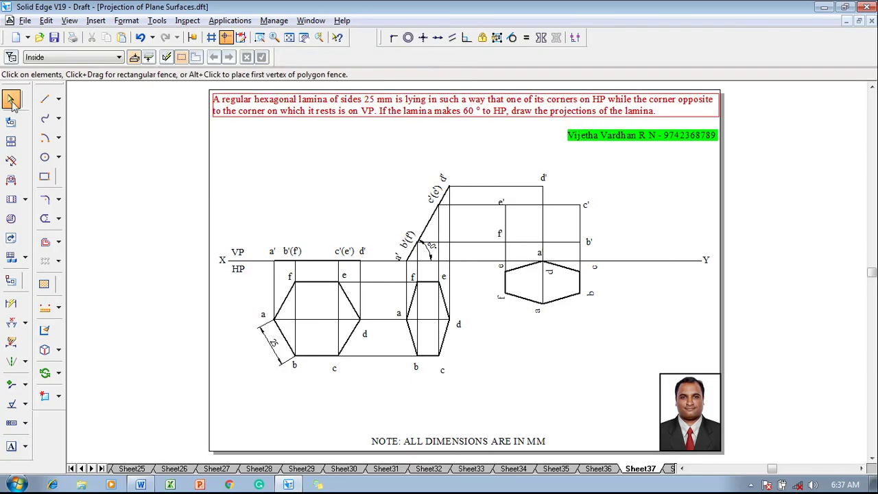
- Outline the final front view with a closed chain of thicker lines through a', b', c', d', e' and f', and nudge label a' off the projector
click(45, 99)
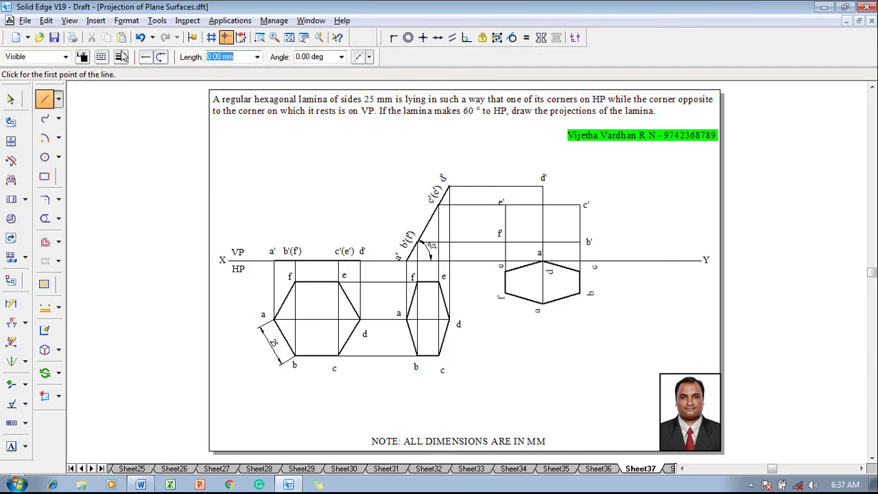
click(121, 57)
click(131, 110)
click(542, 260)
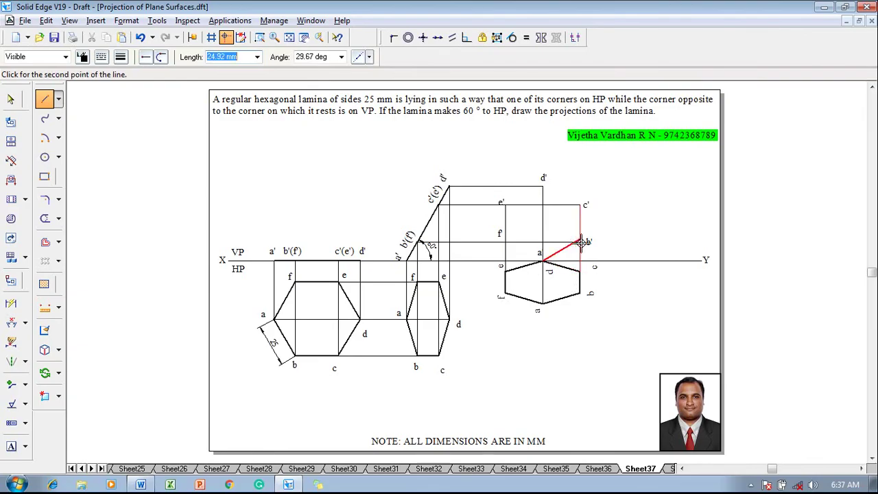
click(581, 242)
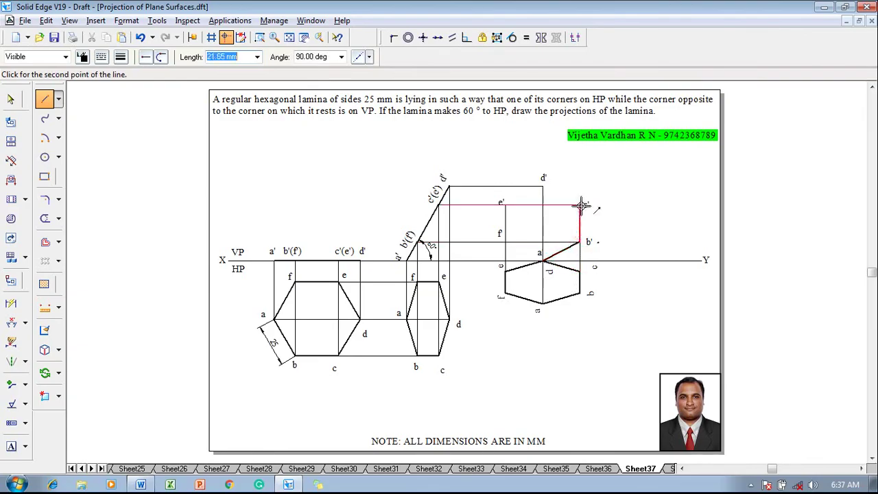
click(581, 204)
click(542, 185)
click(506, 205)
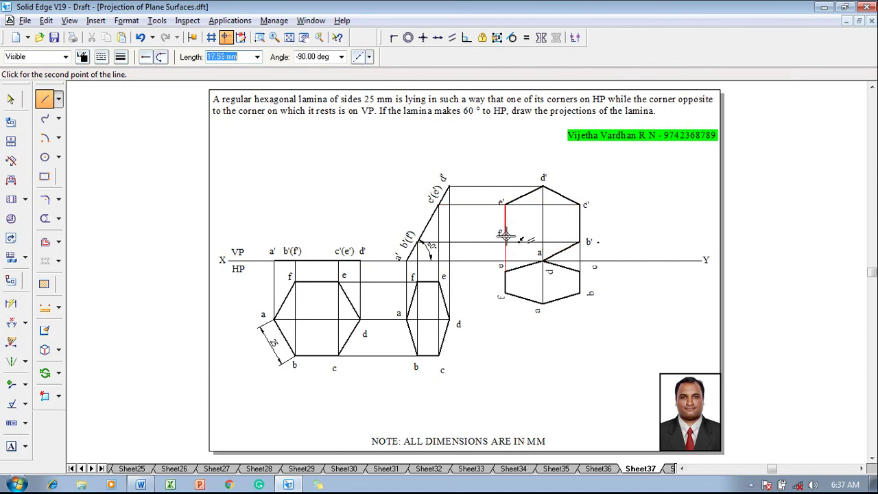
click(505, 242)
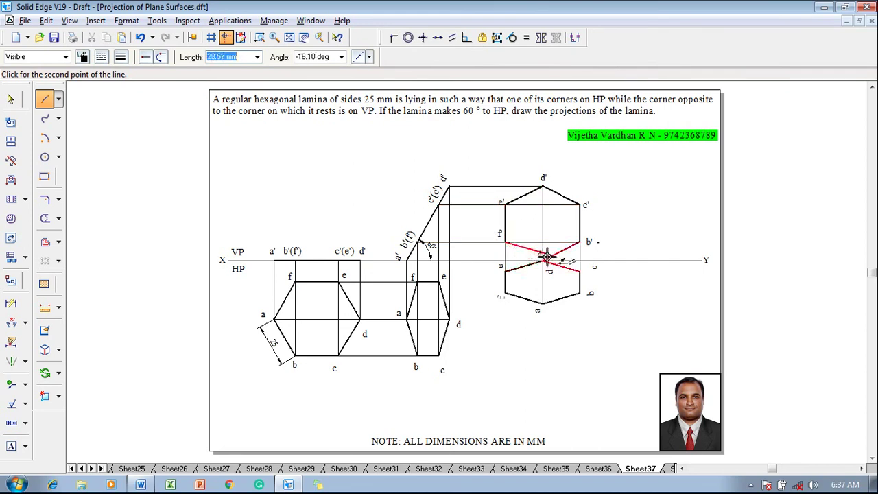
click(542, 259)
right_click(571, 242)
key(Escape)
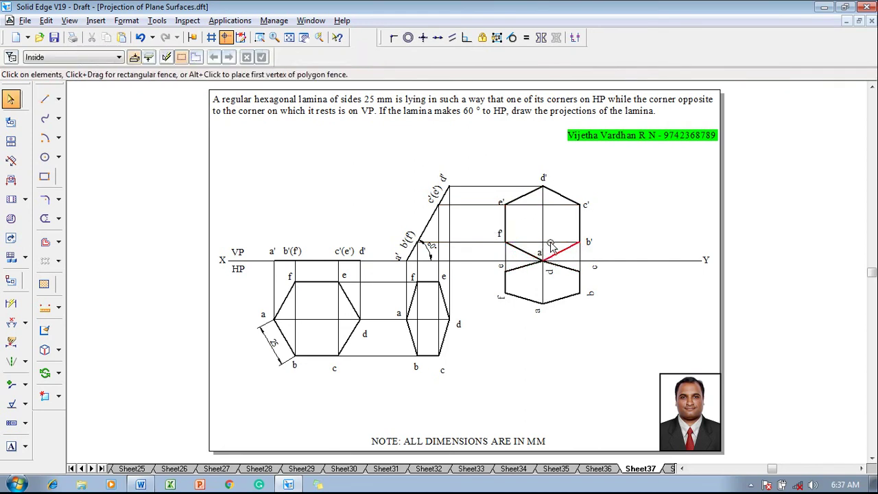
click(538, 252)
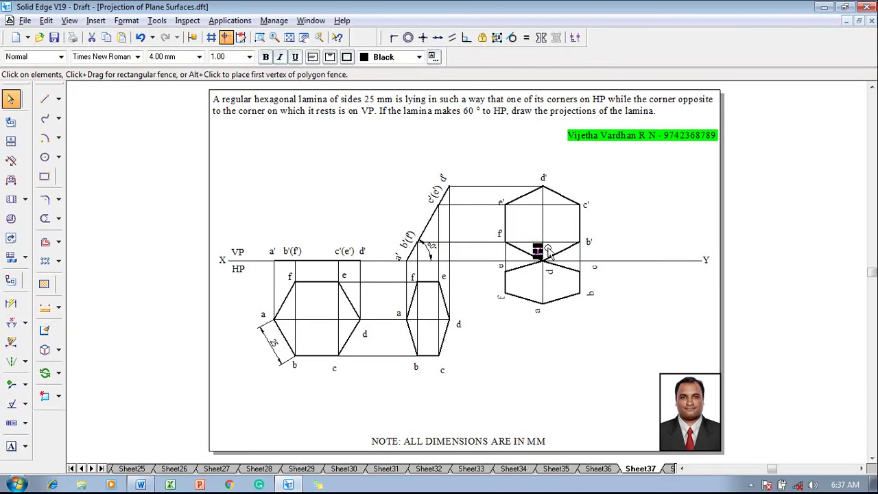
click(610, 221)
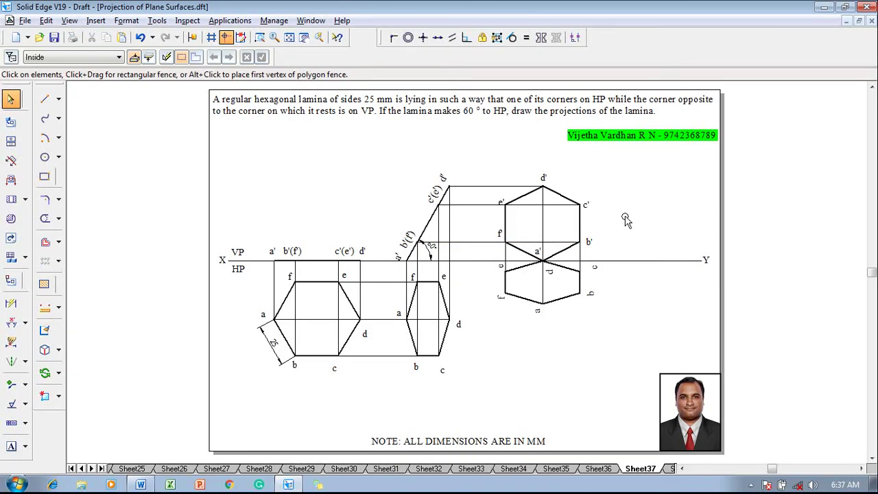